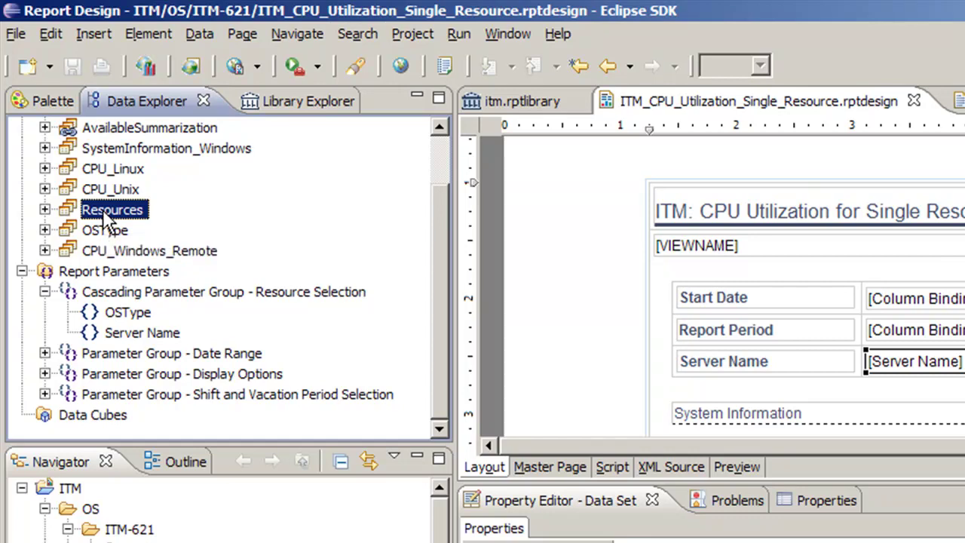
# Open the Resources data set's Computed Columns page, which lists only Resource Label.
pyautogui.doubleClick(106, 215)
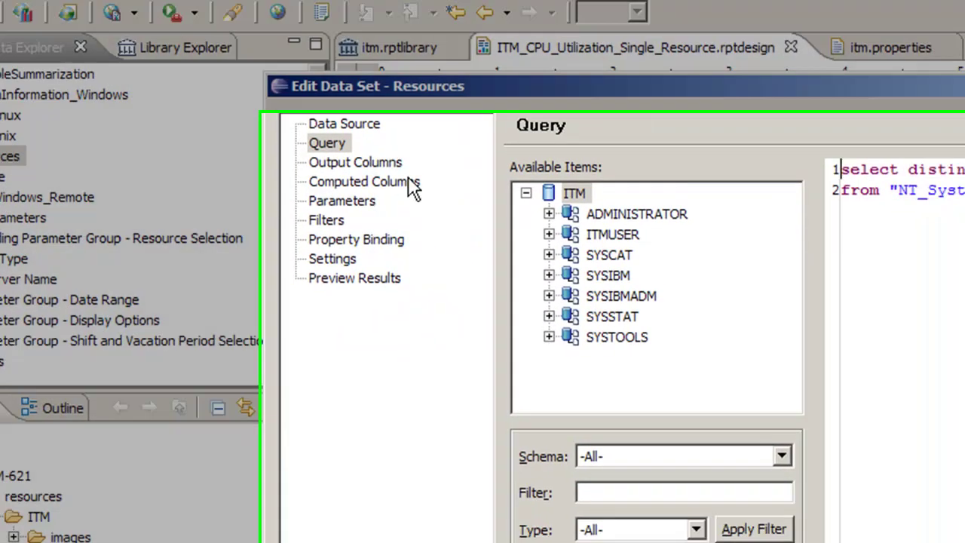
pyautogui.click(556, 237)
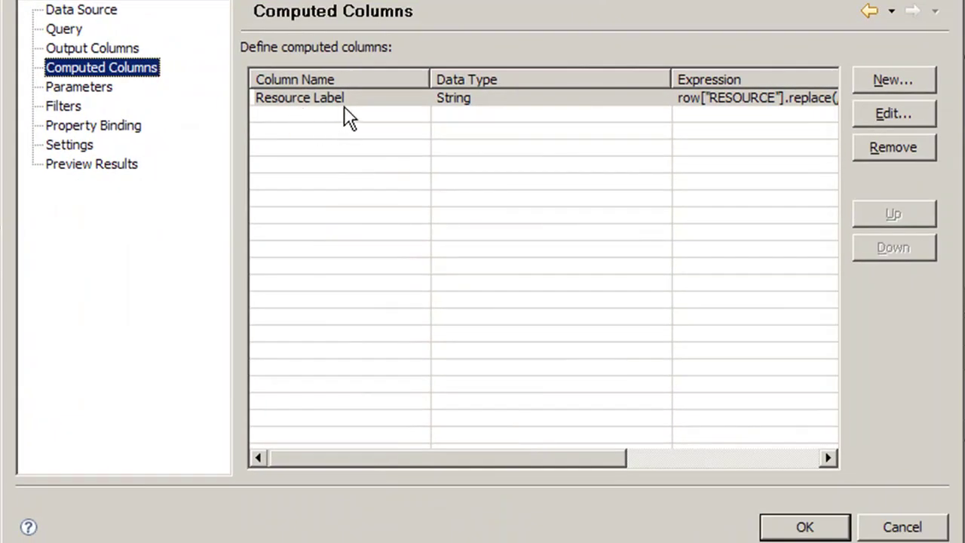
# Start a new String computed column named 'Resource Selected Label'.
pyautogui.click(350, 102)
pyautogui.click(887, 82)
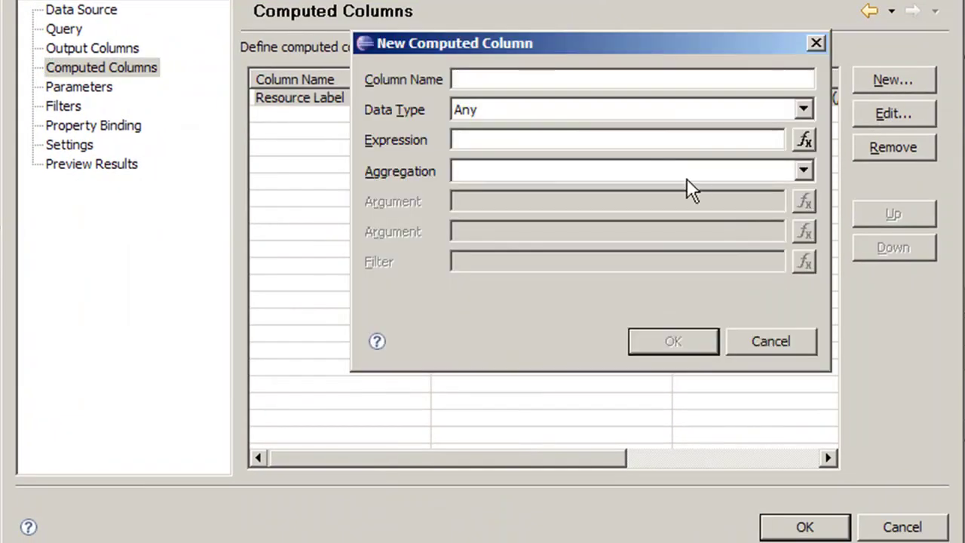
pyautogui.write('Resource S')
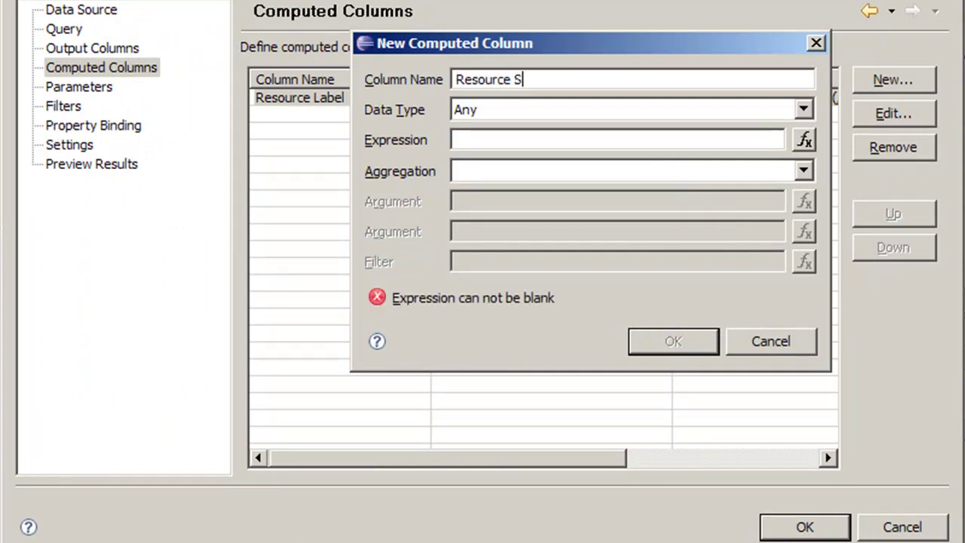
pyautogui.write('elected Label')
pyautogui.press('Tab')
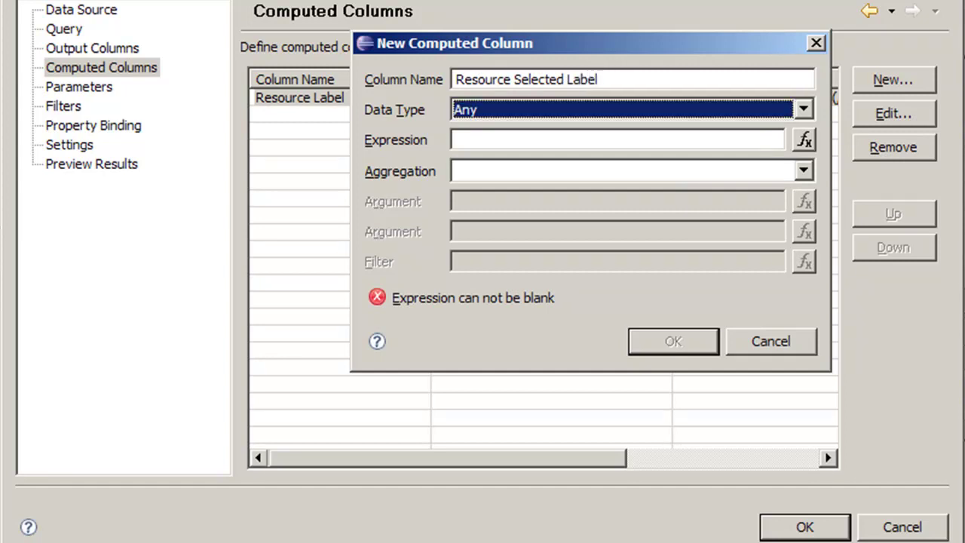
pyautogui.press('s')
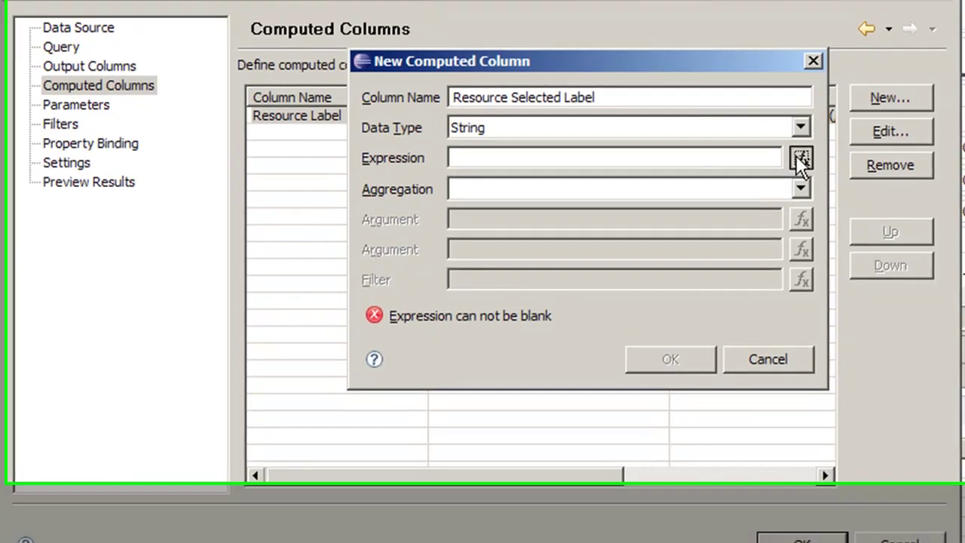
# Build its expression row["RESOURCE"] = params["Server Name"] from the data set column and parameter.
pyautogui.click(804, 139)
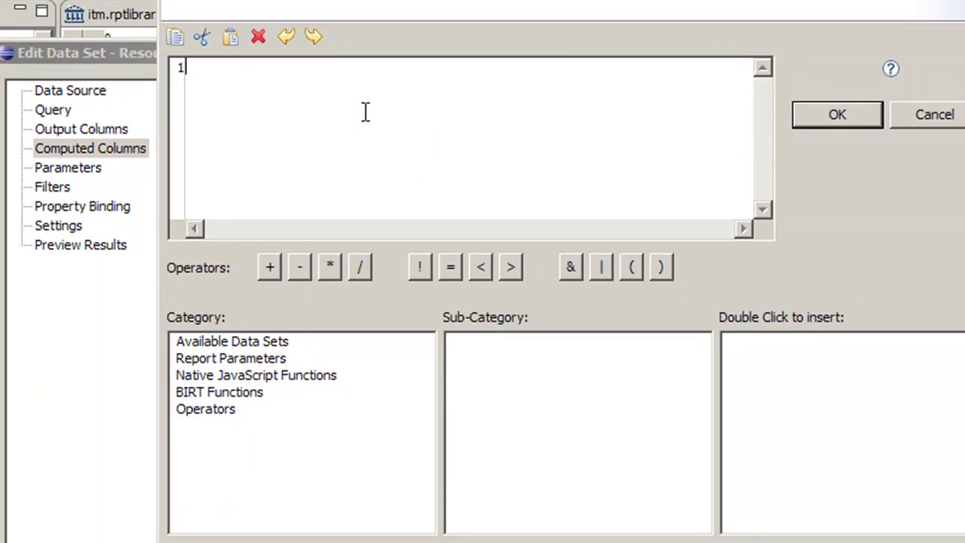
pyautogui.click(266, 345)
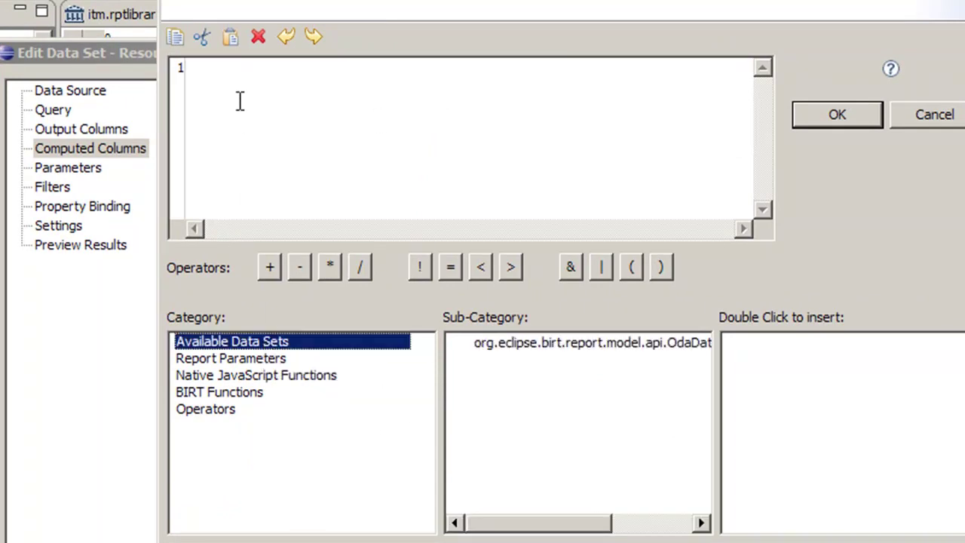
pyautogui.click(526, 348)
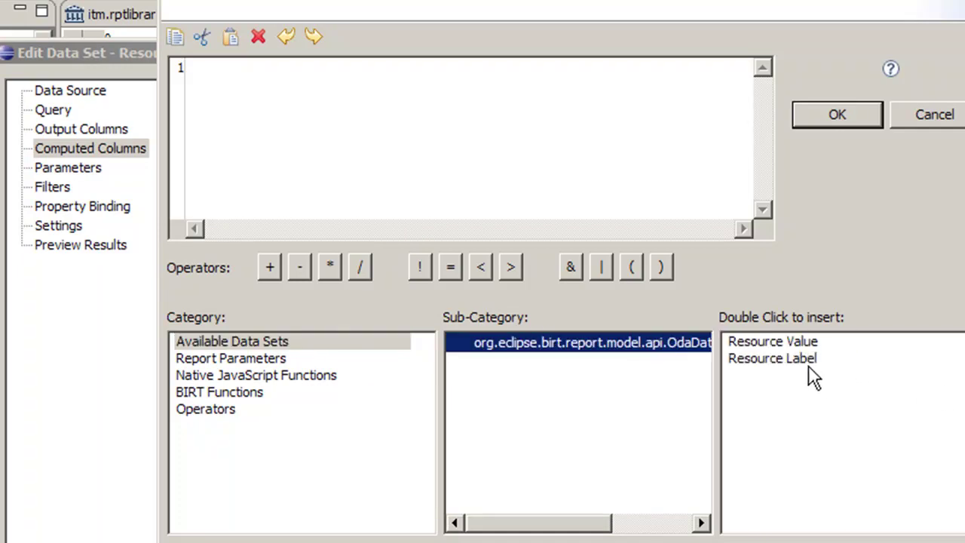
pyautogui.doubleClick(774, 343)
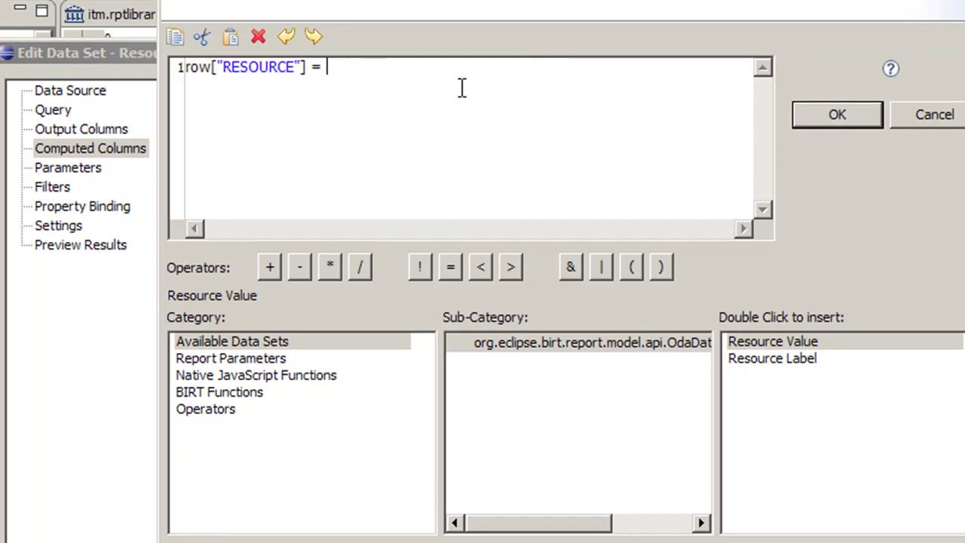
pyautogui.click(274, 362)
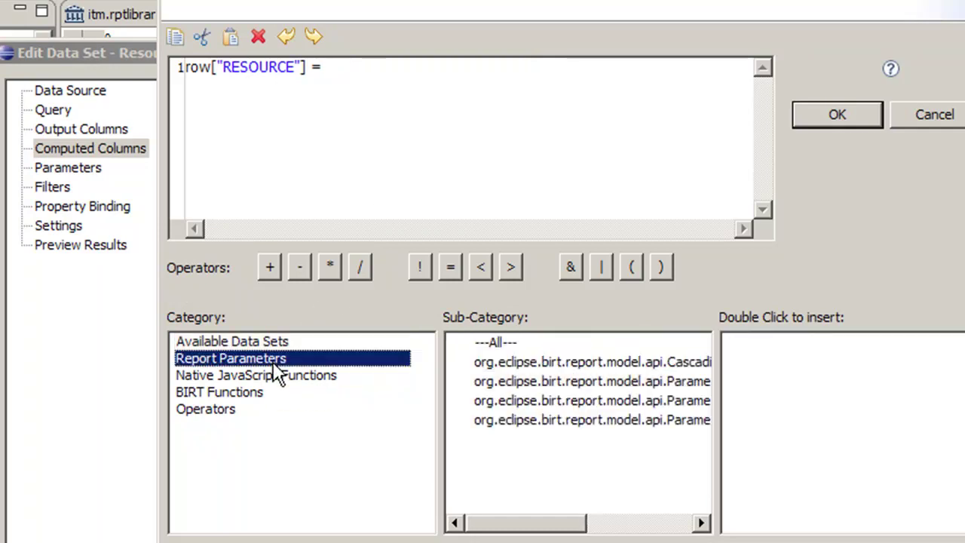
pyautogui.click(503, 368)
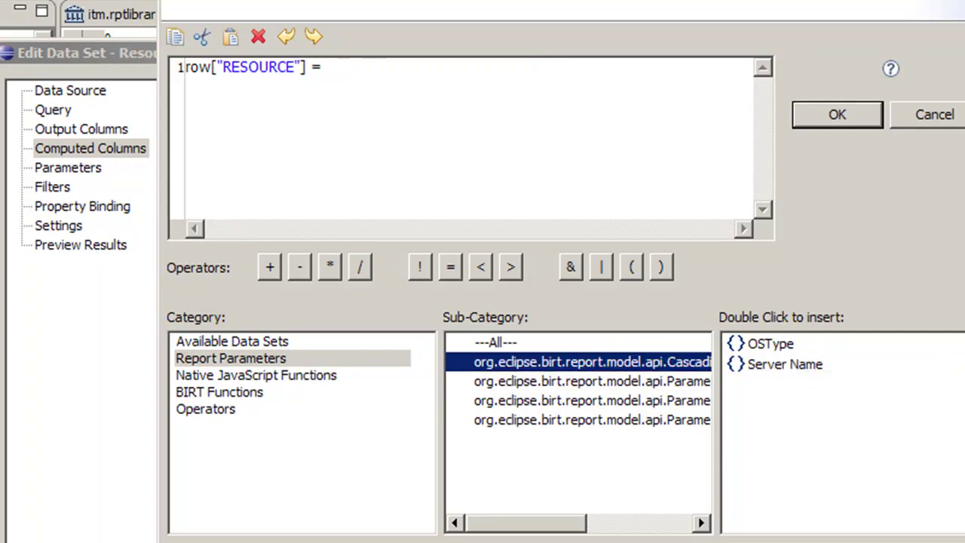
pyautogui.doubleClick(773, 363)
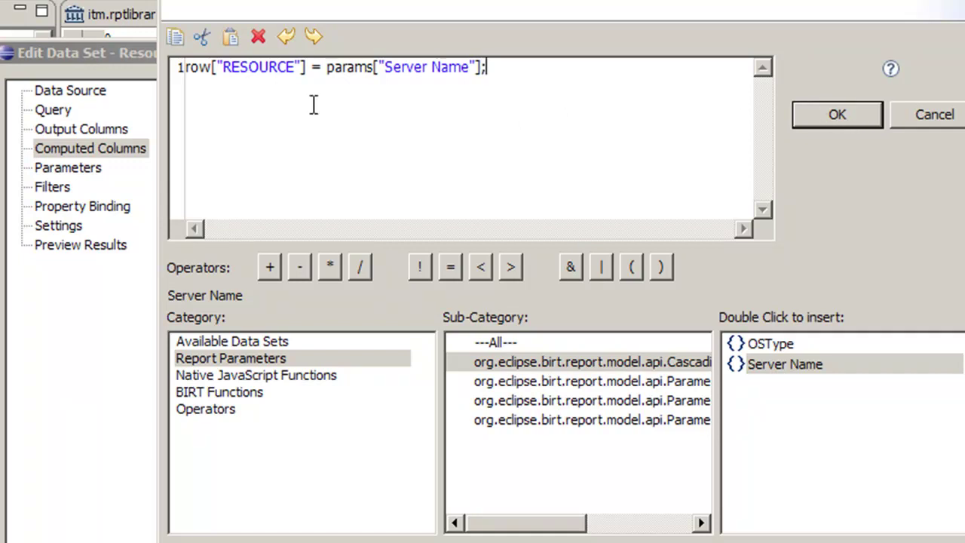
pyautogui.click(837, 117)
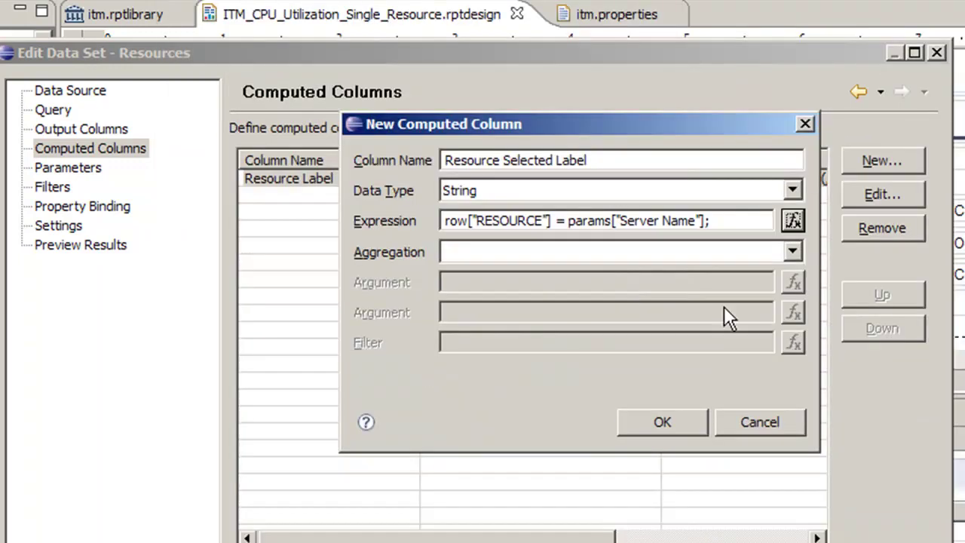
# Add the new column and rename it to 'Resource Selected Value'.
pyautogui.click(663, 424)
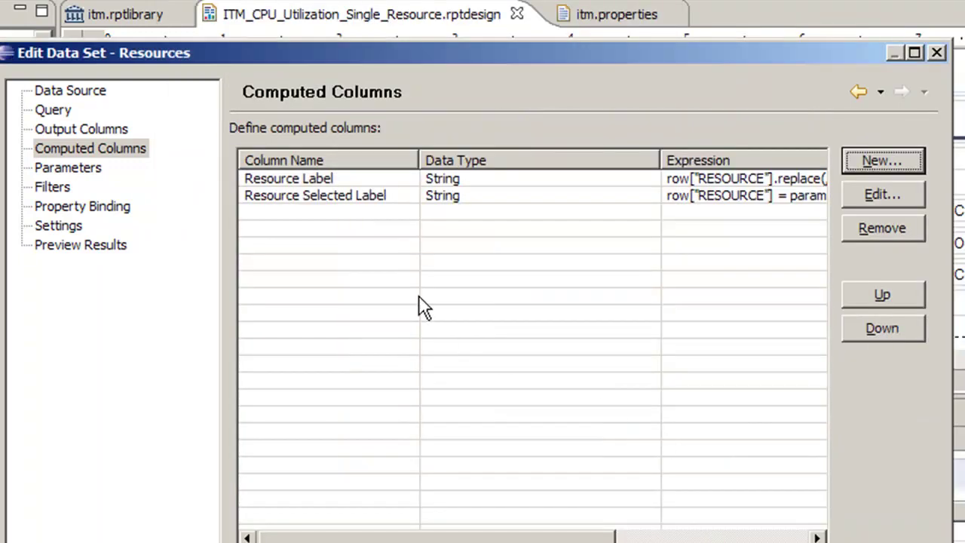
pyautogui.click(369, 199)
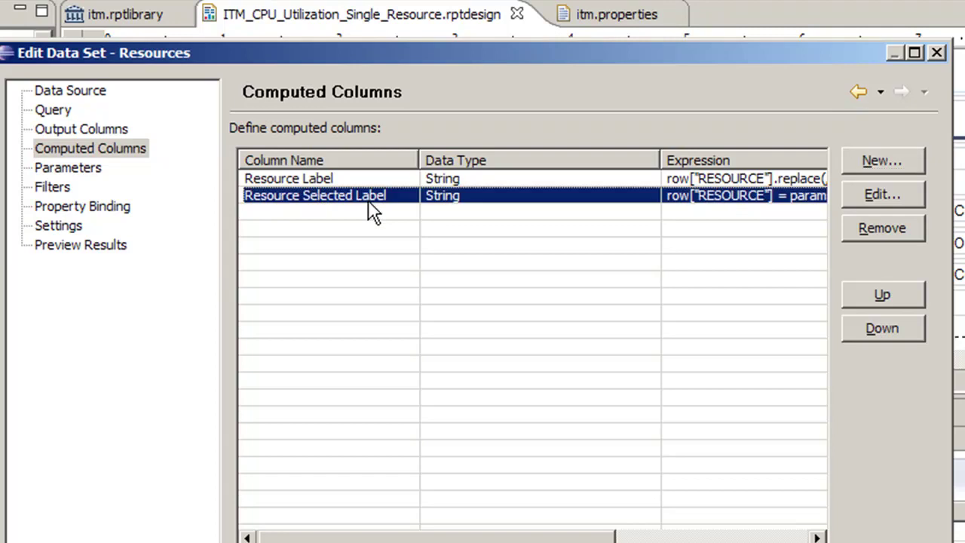
pyautogui.click(882, 195)
pyautogui.moveTo(546, 157); pyautogui.dragTo(477, 161)
pyautogui.write('Value')
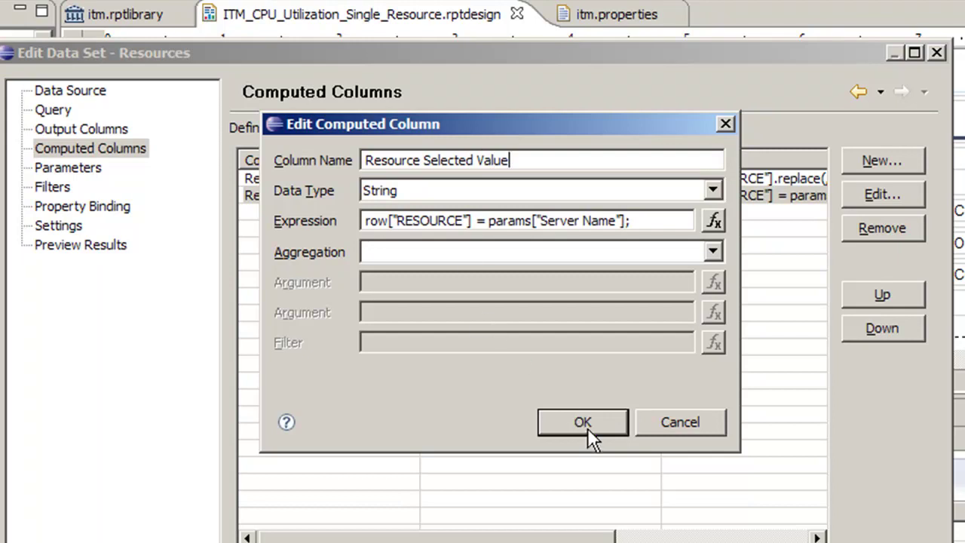
pyautogui.click(584, 422)
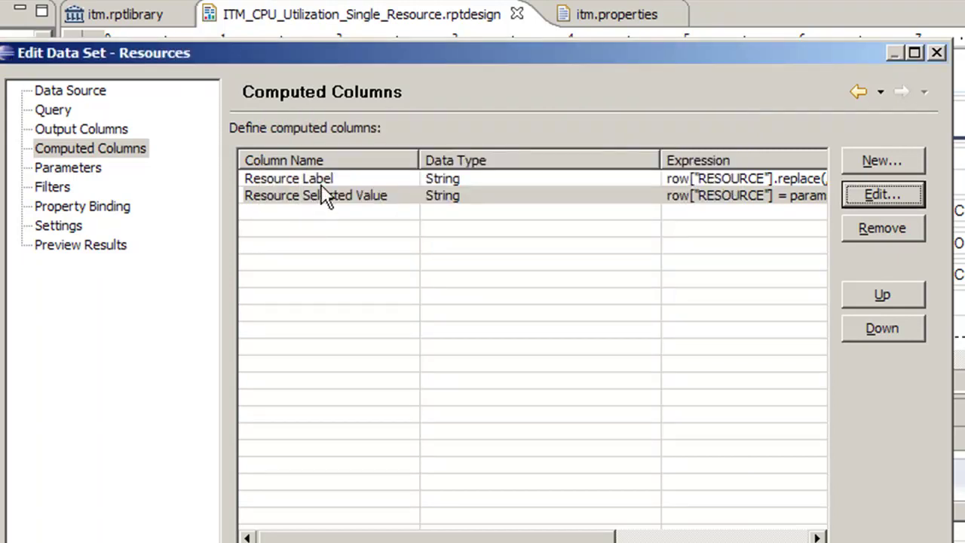
# Inspect Resource Label's replace() expression and close the builder without changes.
pyautogui.click(321, 184)
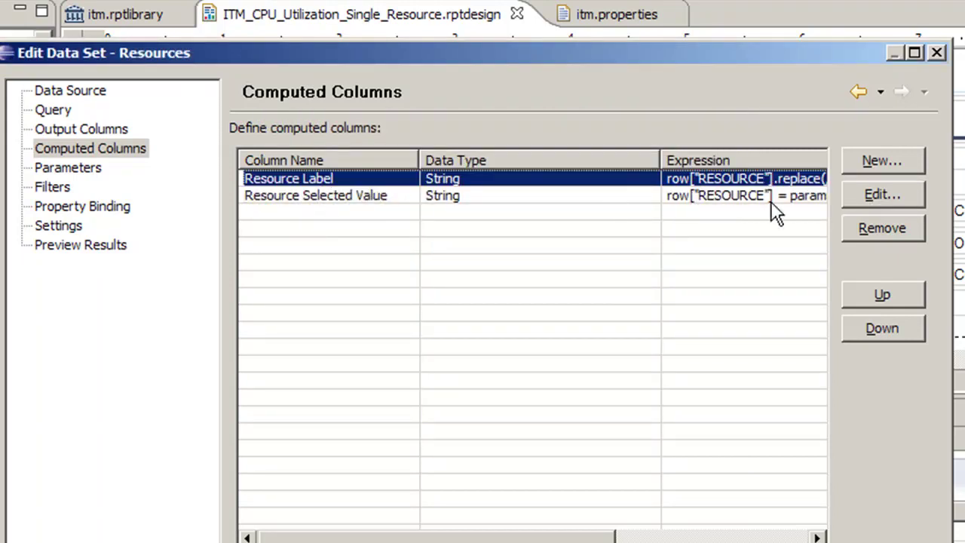
pyautogui.click(875, 194)
pyautogui.click(705, 220)
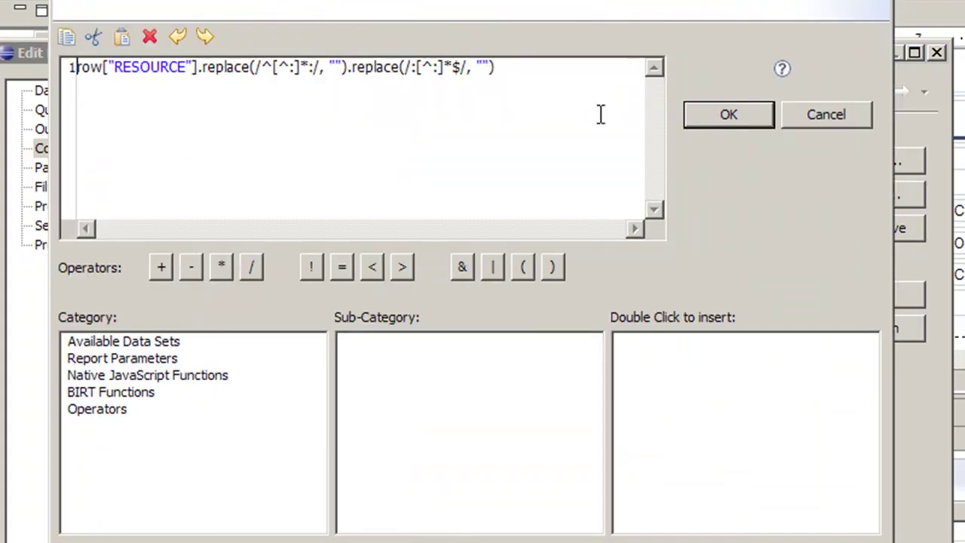
pyautogui.moveTo(551, 76); pyautogui.dragTo(195, 77)
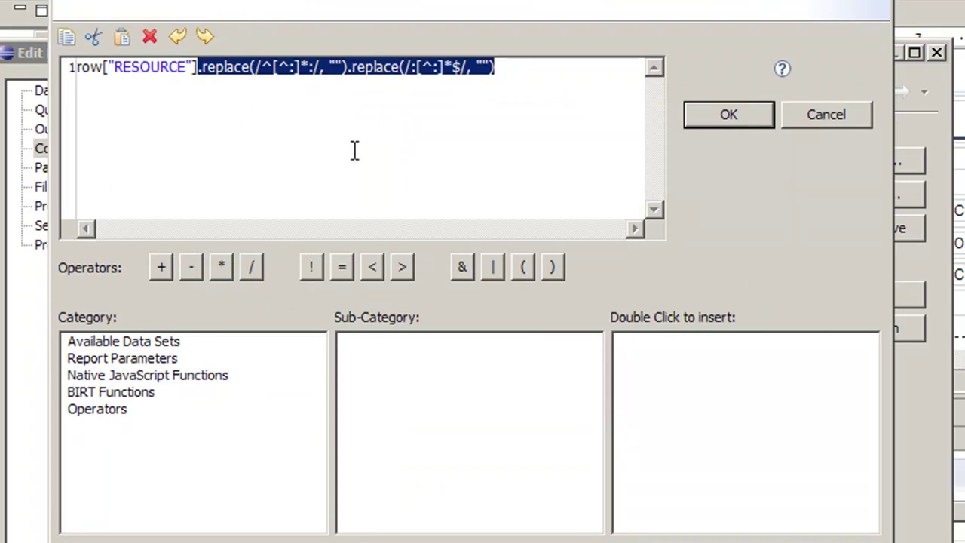
pyautogui.click(797, 116)
pyautogui.click(697, 431)
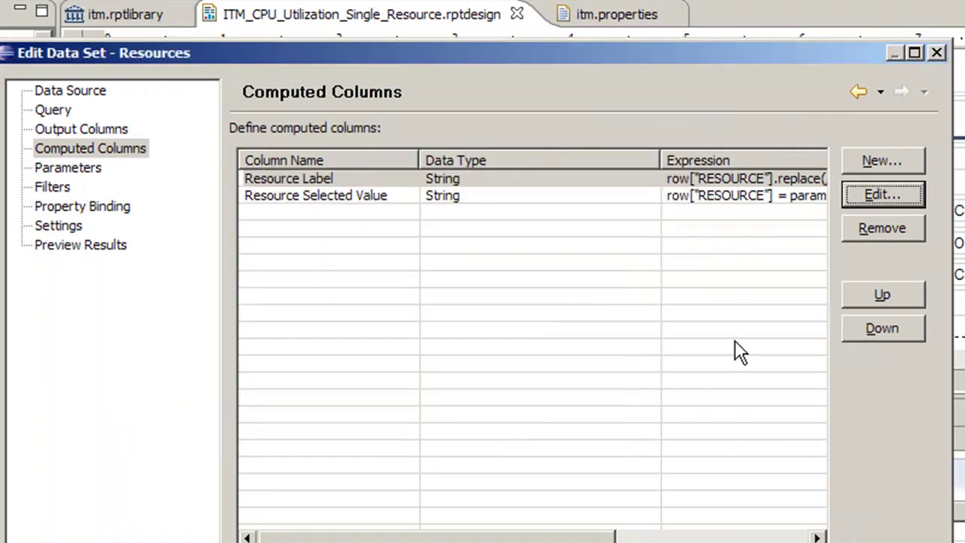
pyautogui.click(880, 161)
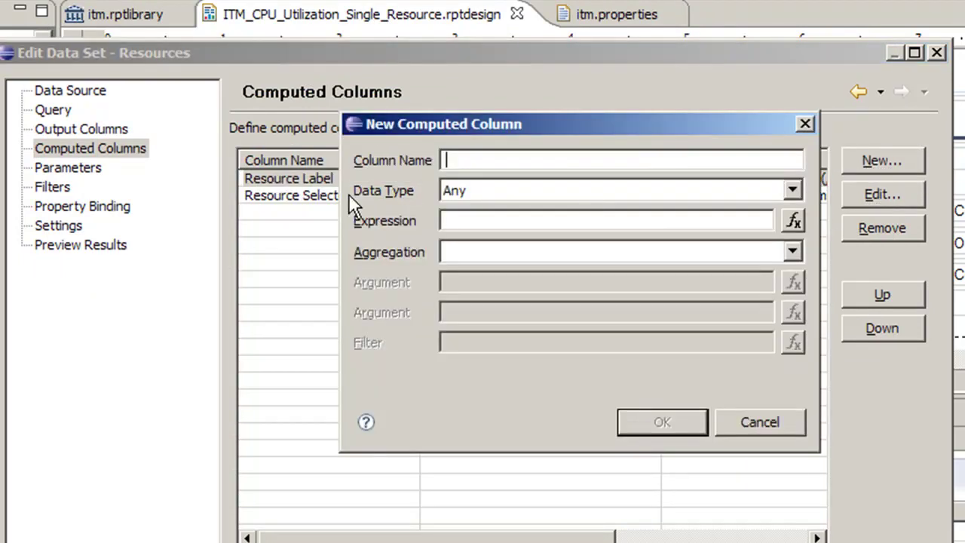
pyautogui.write('Resource Selecte')
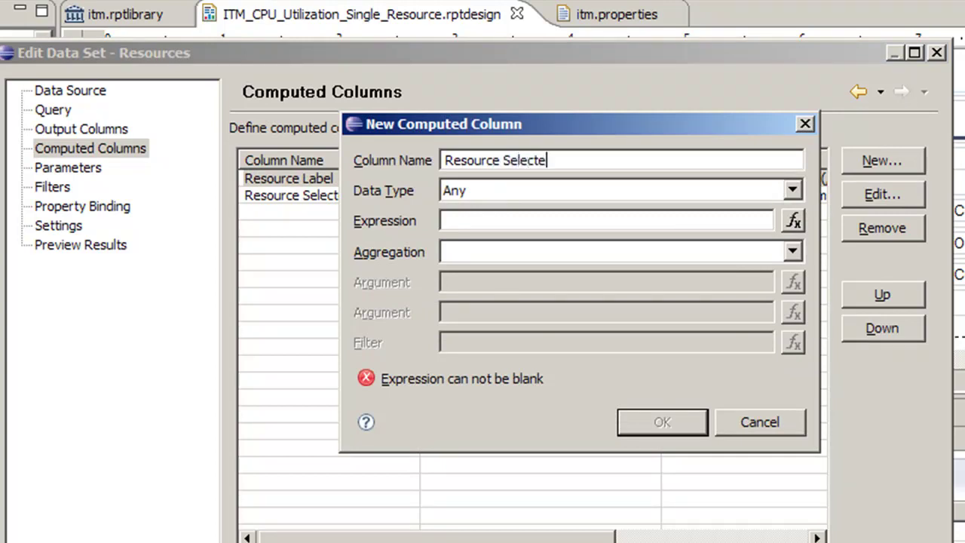
pyautogui.write('d La')
pyautogui.press('Tab')
pyautogui.press('s')
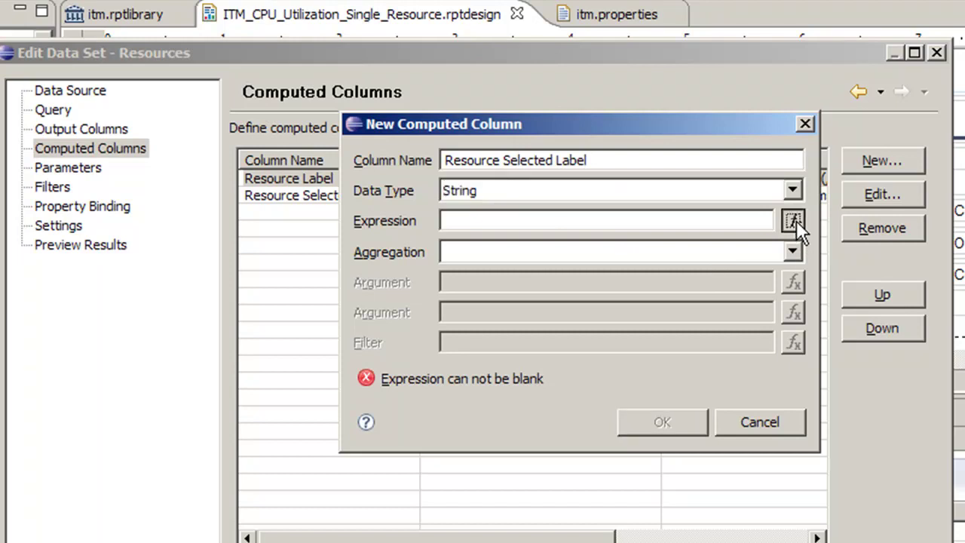
pyautogui.click(793, 221)
pyautogui.click(264, 341)
pyautogui.click(560, 345)
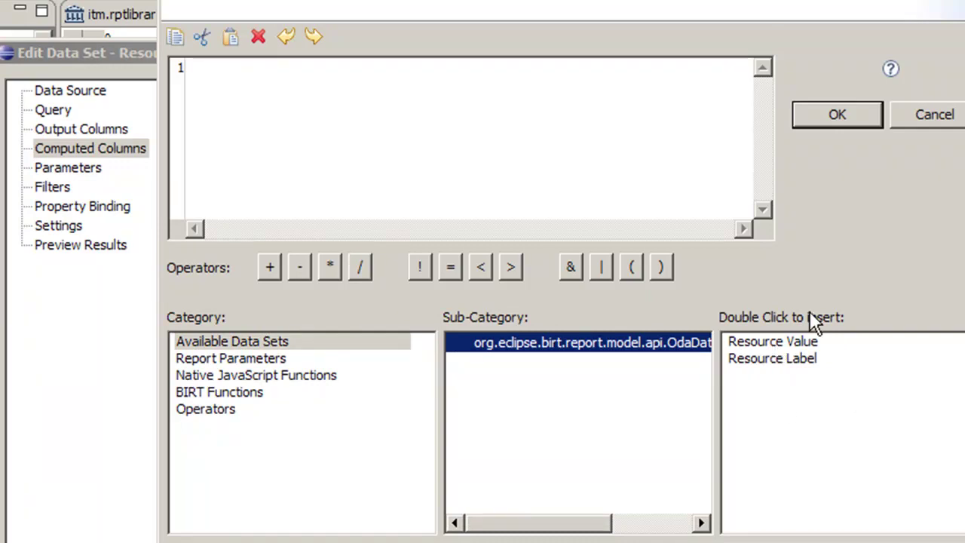
pyautogui.click(935, 113)
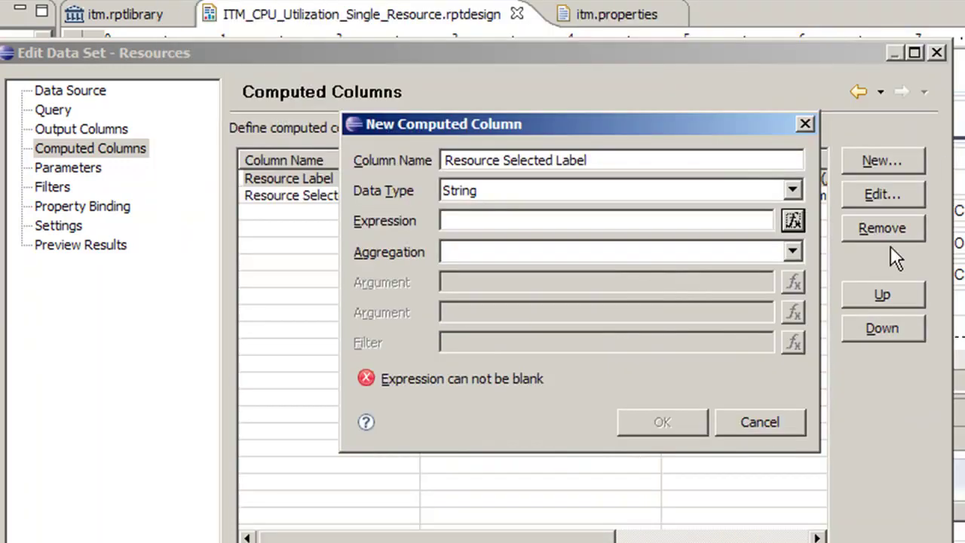
pyautogui.click(765, 427)
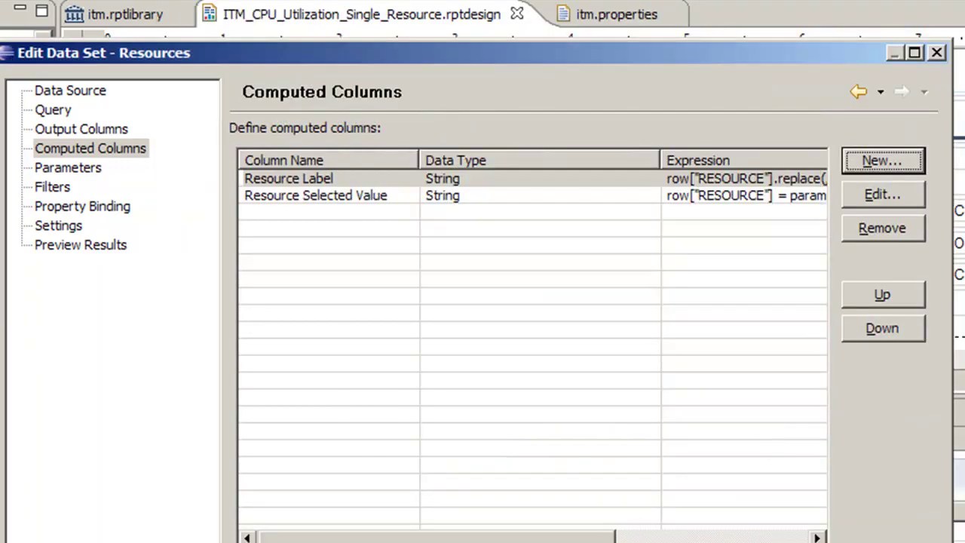
pyautogui.click(115, 148)
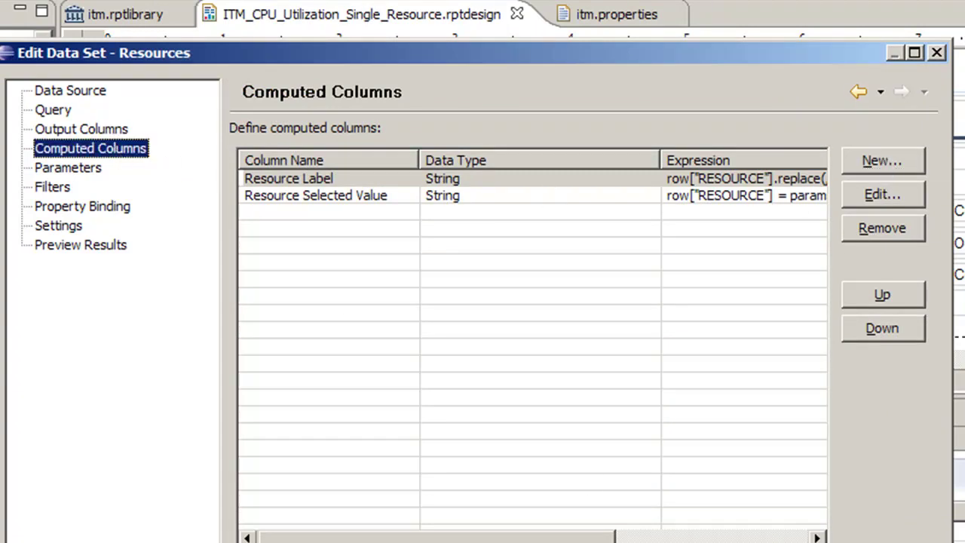
# Save the data set changes, reopen Resources, then cancel back to the report layout.
pyautogui.press('Return')
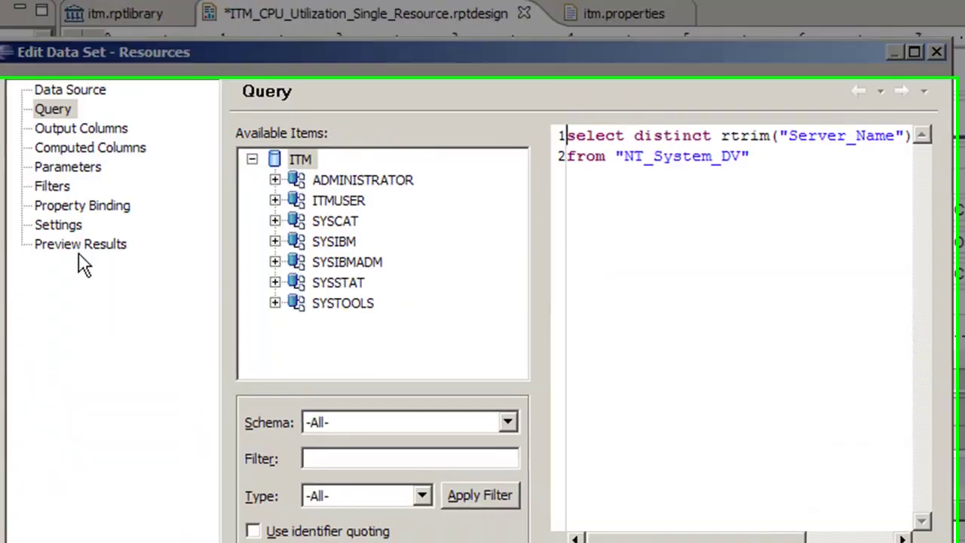
pyautogui.click(80, 244)
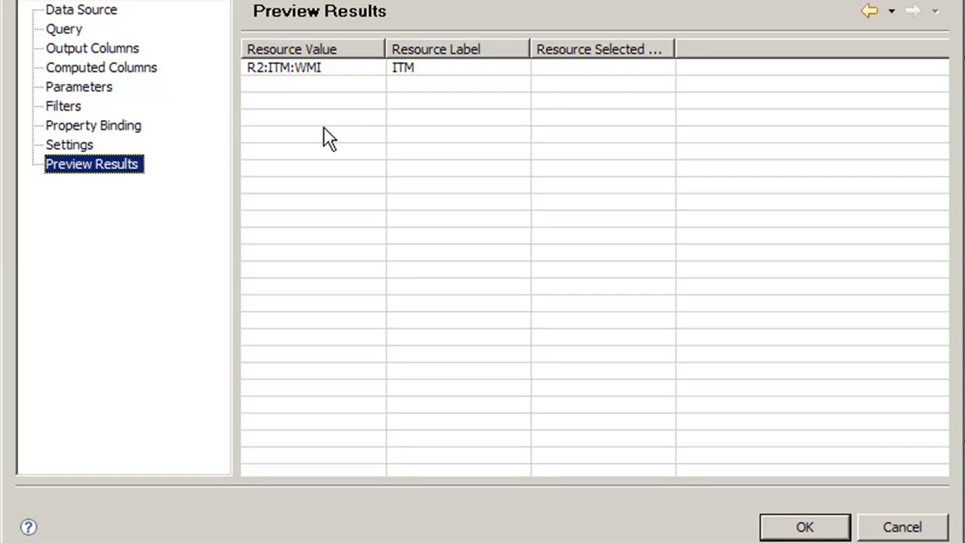
pyautogui.click(901, 528)
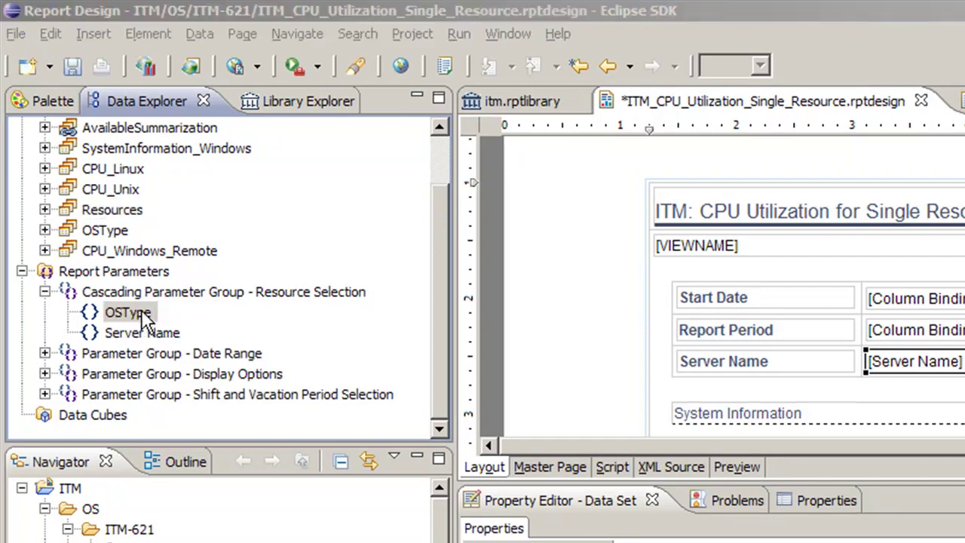
# Configure the Server Name parameter to use Resources, value RESOURCE, display Resource Label.
pyautogui.doubleClick(142, 314)
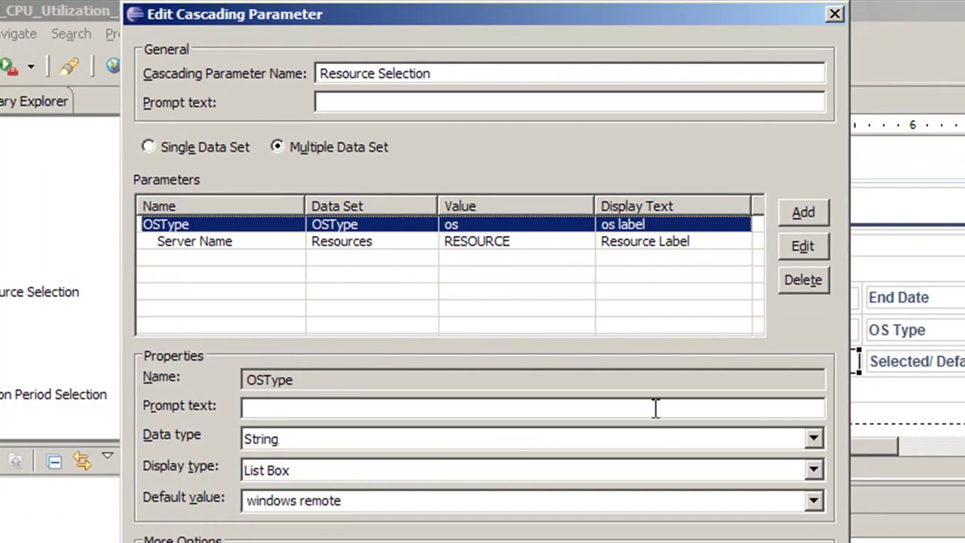
pyautogui.click(552, 244)
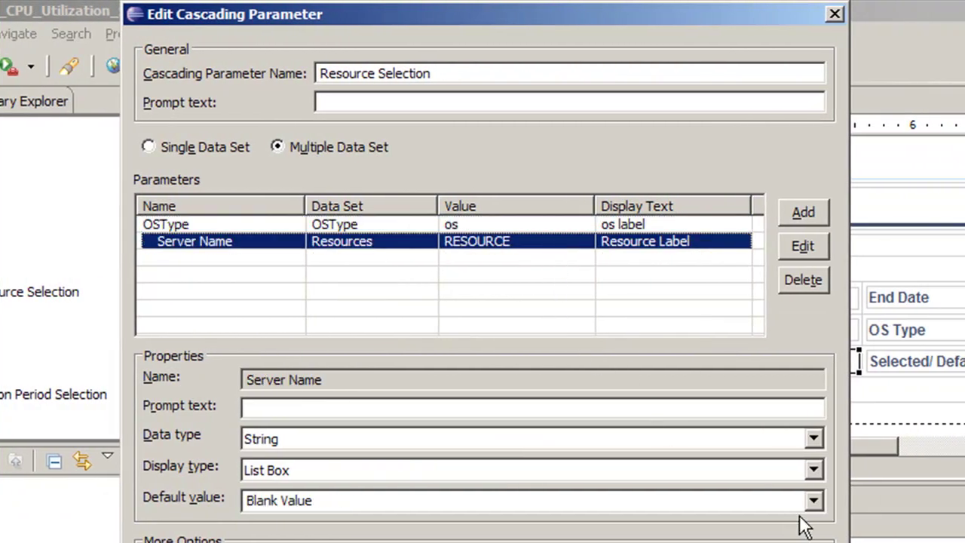
pyautogui.click(790, 253)
pyautogui.click(668, 372)
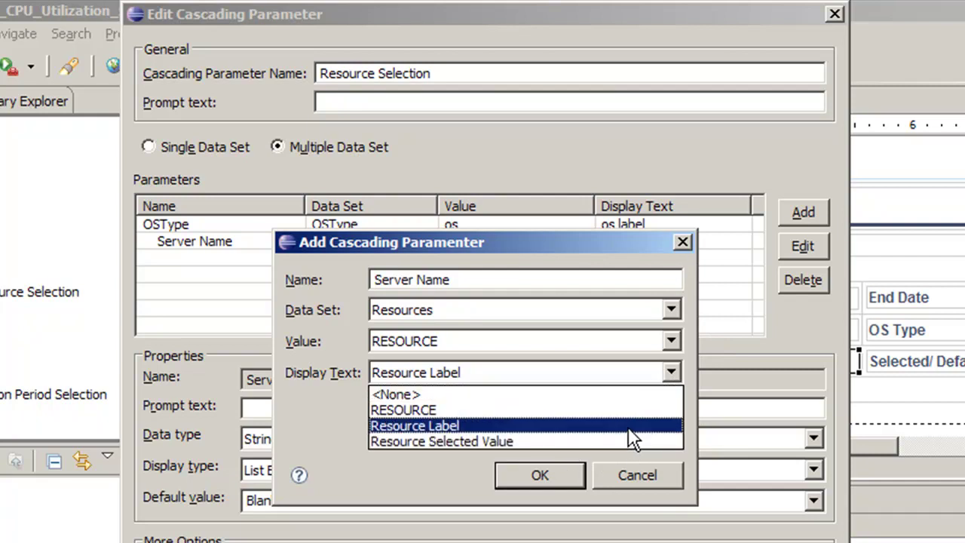
pyautogui.click(673, 338)
pyautogui.click(671, 341)
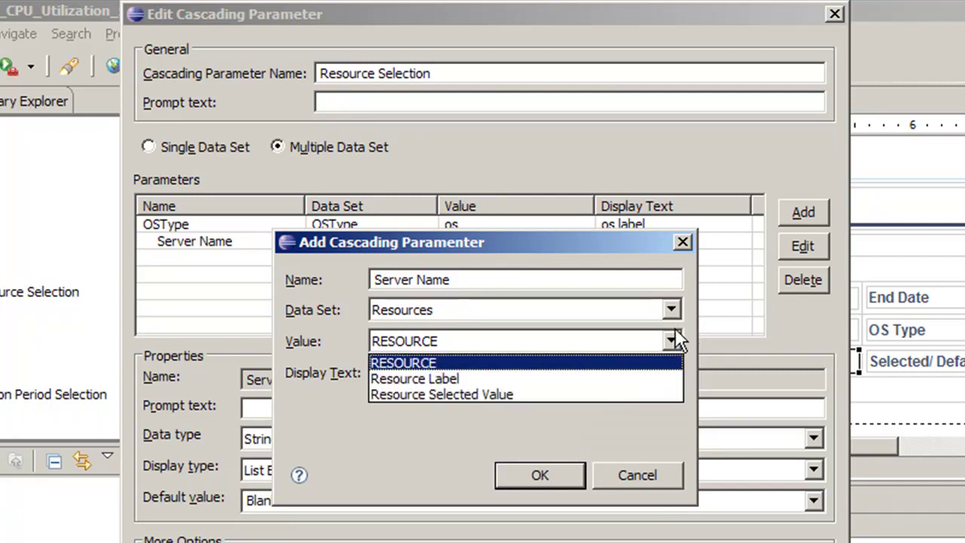
pyautogui.click(672, 312)
pyautogui.click(618, 351)
pyautogui.click(669, 311)
pyautogui.click(625, 362)
pyautogui.click(677, 370)
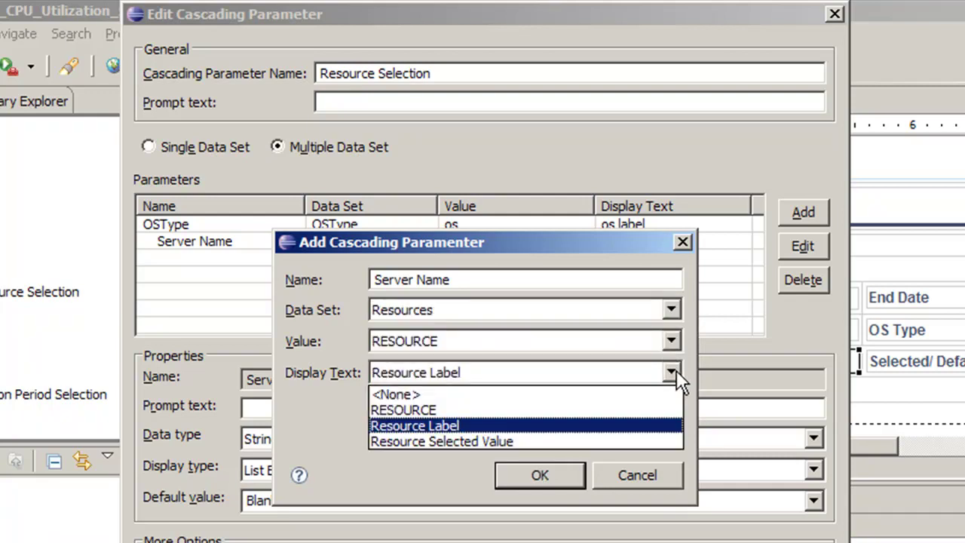
pyautogui.click(683, 367)
pyautogui.click(584, 478)
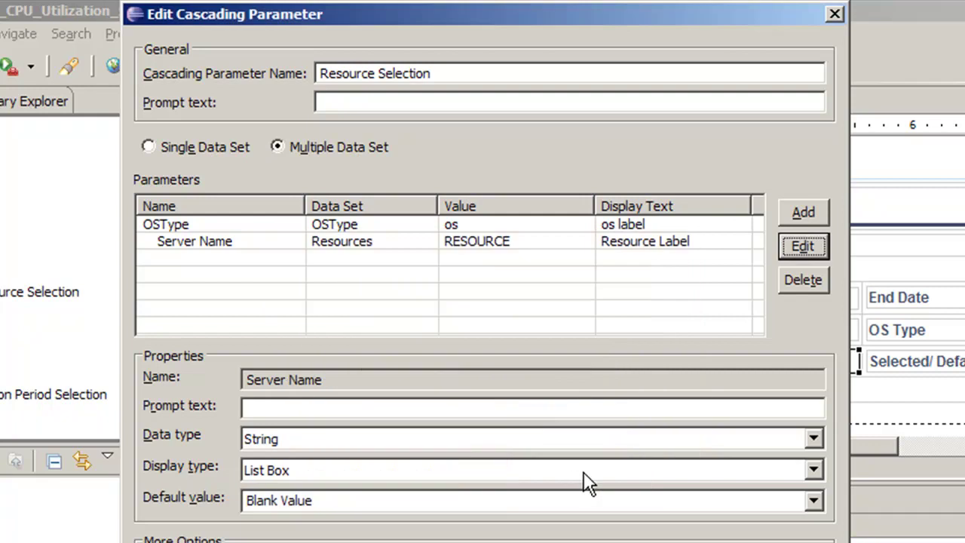
# Set Server Name's default value to R2:ITM:WMI, picked from the data.
pyautogui.click(813, 500)
pyautogui.click(340, 523)
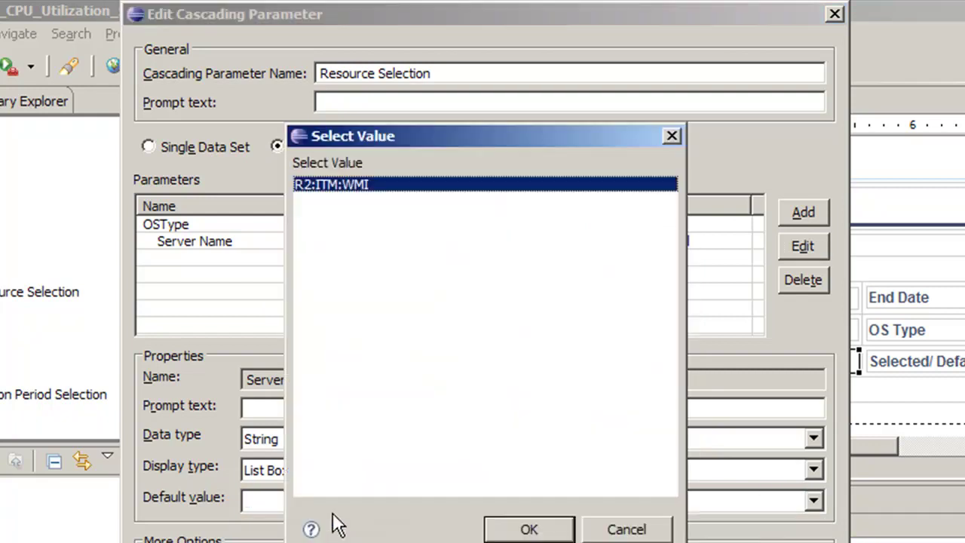
pyautogui.click(529, 528)
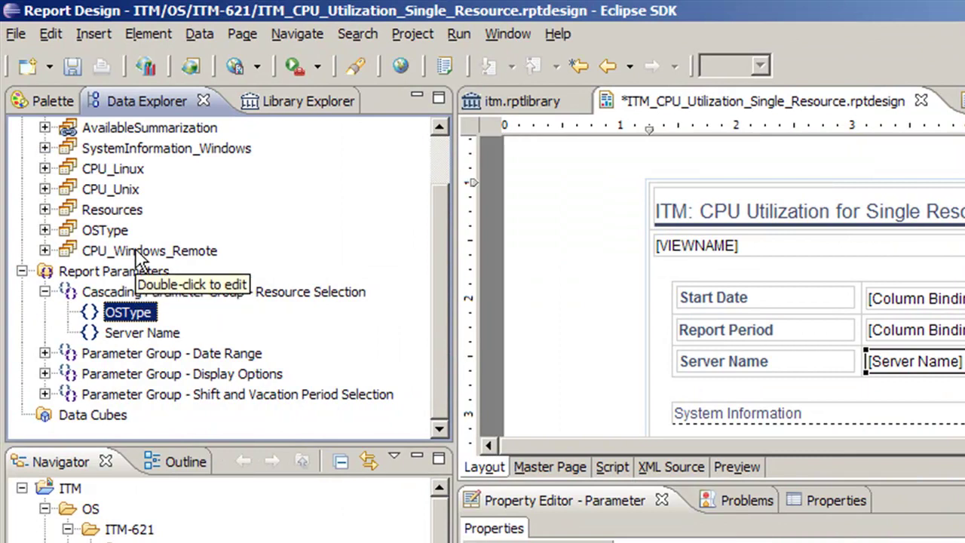
# Preview the Resources data set and widen Resource Selected Value to read R2:ITM:WMI.
pyautogui.doubleClick(119, 209)
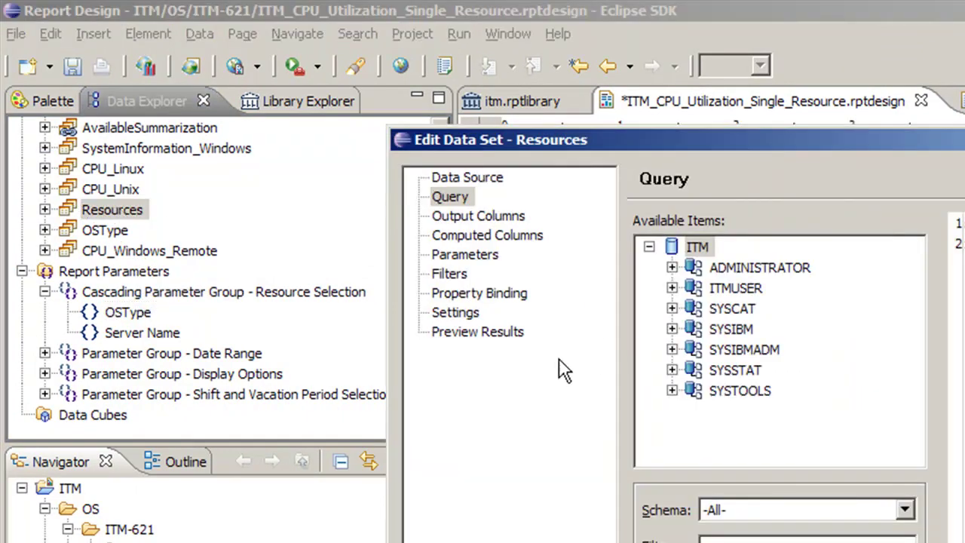
pyautogui.click(505, 332)
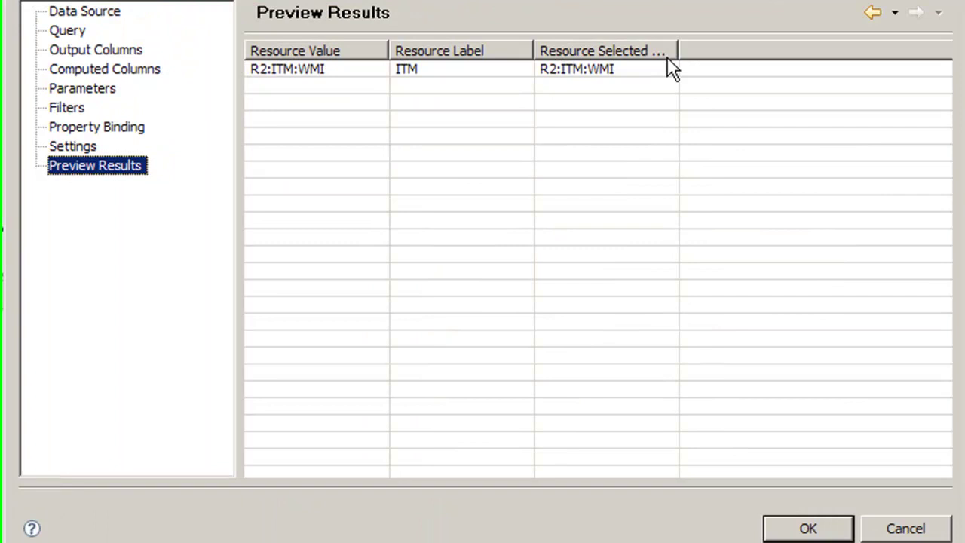
pyautogui.moveTo(679, 50); pyautogui.dragTo(720, 52)
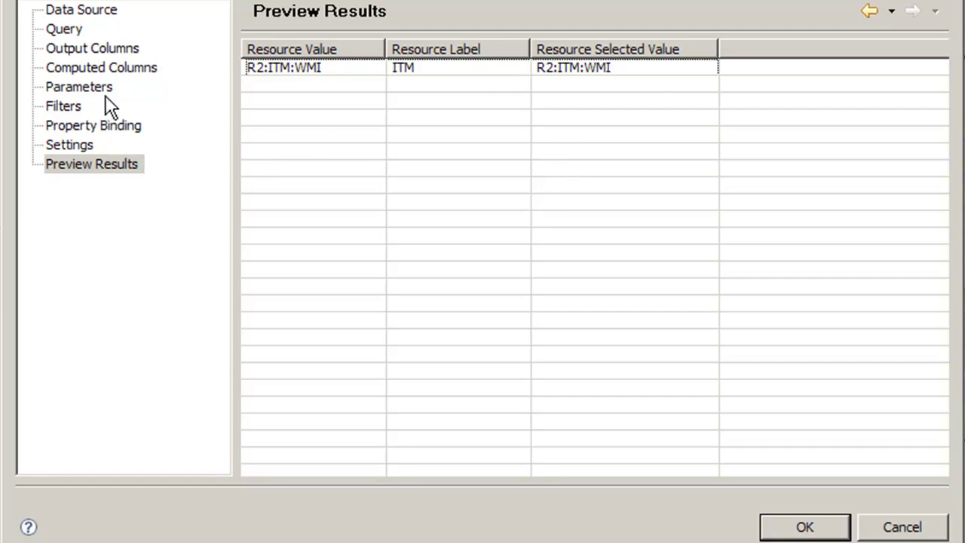
# Start a new String computed column named 'Resource Selected Label'.
pyautogui.click(99, 67)
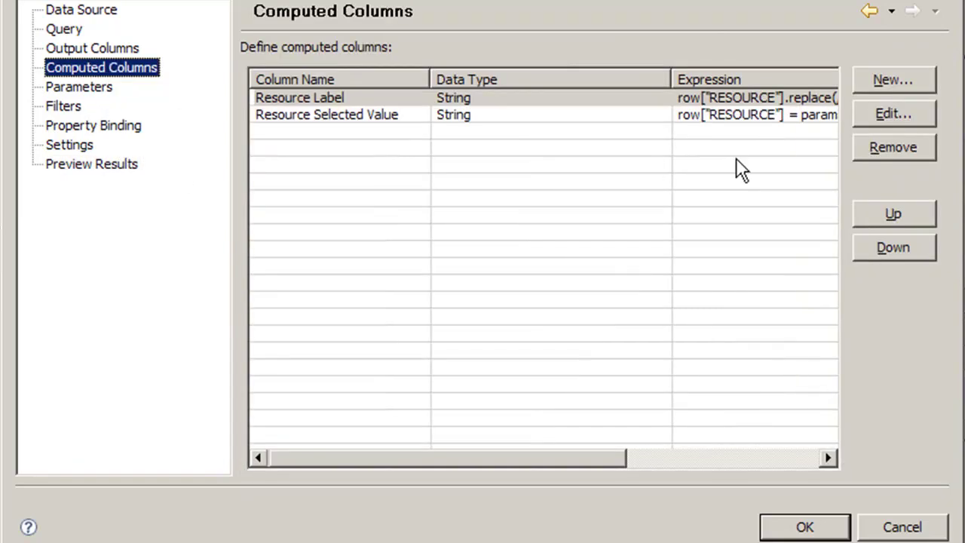
pyautogui.click(882, 79)
pyautogui.write('Res')
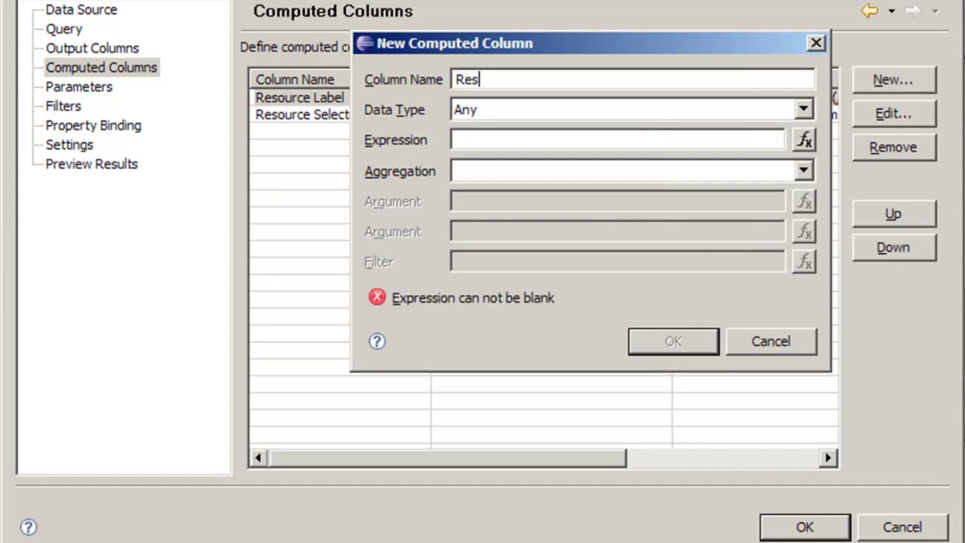
pyautogui.write('ource Selected Label')
pyautogui.press('Tab')
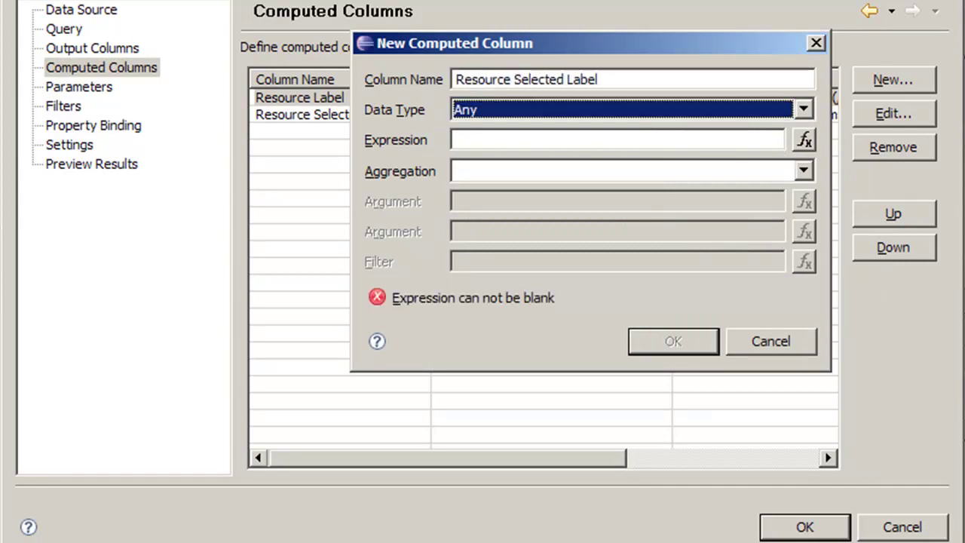
pyautogui.press('s')
# Give it a replace() expression trimming Resource Selected Value, and add the column.
pyautogui.click(803, 142)
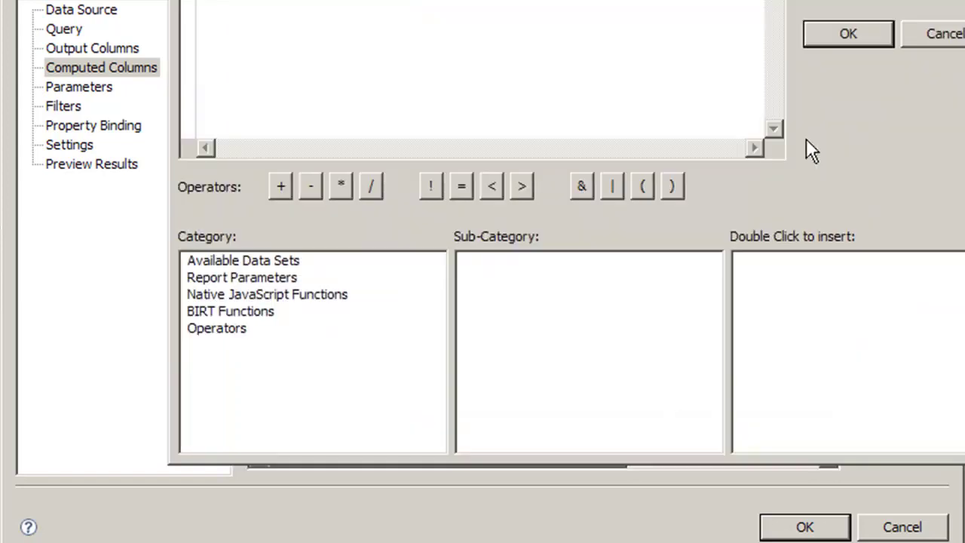
pyautogui.click(243, 259)
pyautogui.click(522, 341)
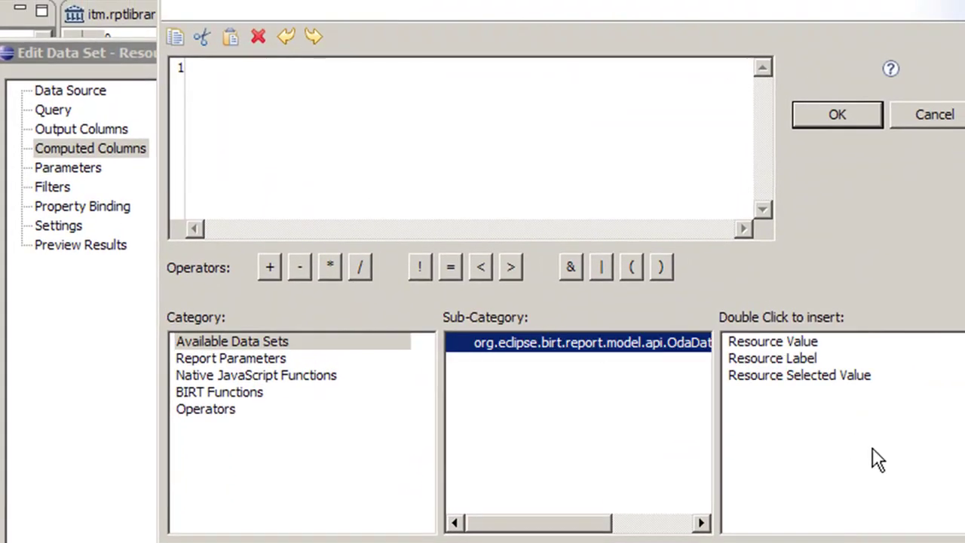
pyautogui.doubleClick(830, 372)
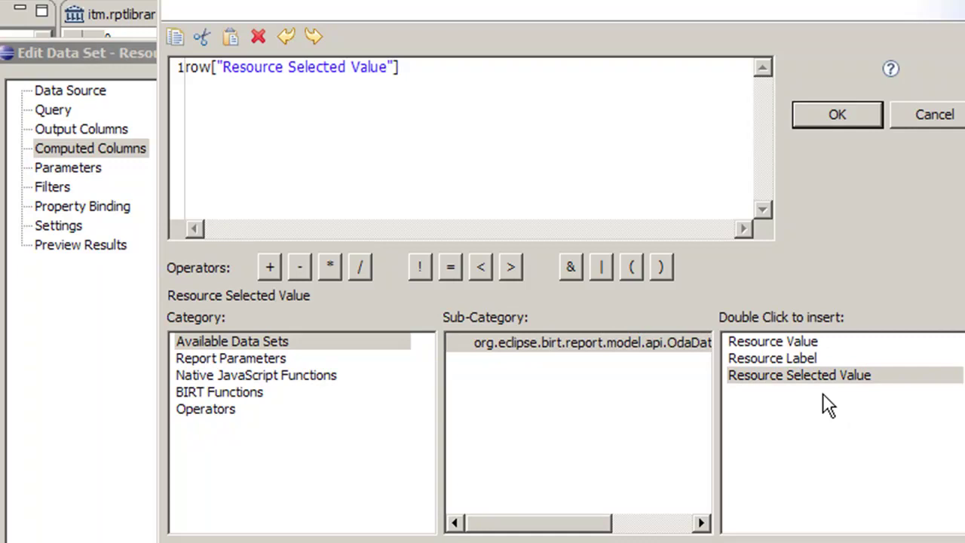
pyautogui.write('.replace(/^[^:]*:/, "").replace(/:[^:]*$/, "")')
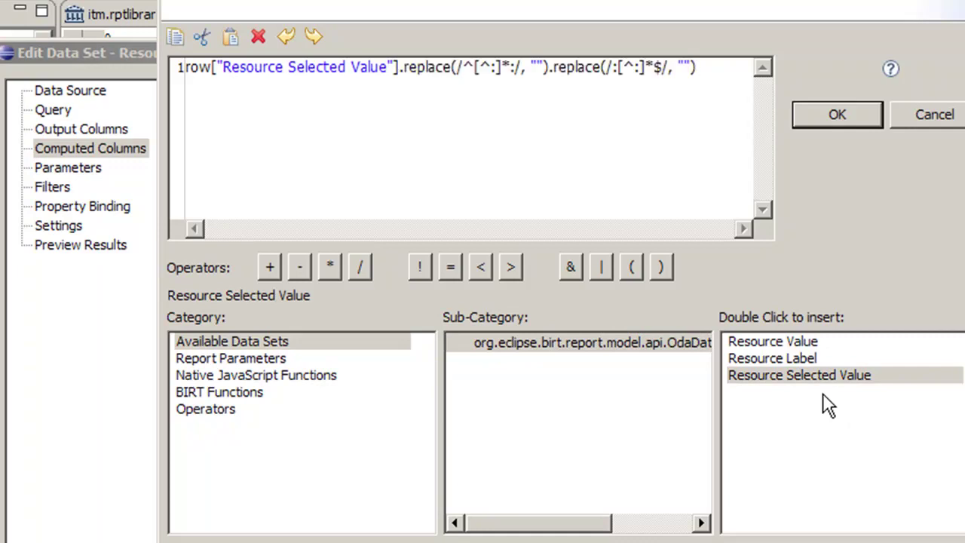
pyautogui.click(854, 114)
pyautogui.click(668, 424)
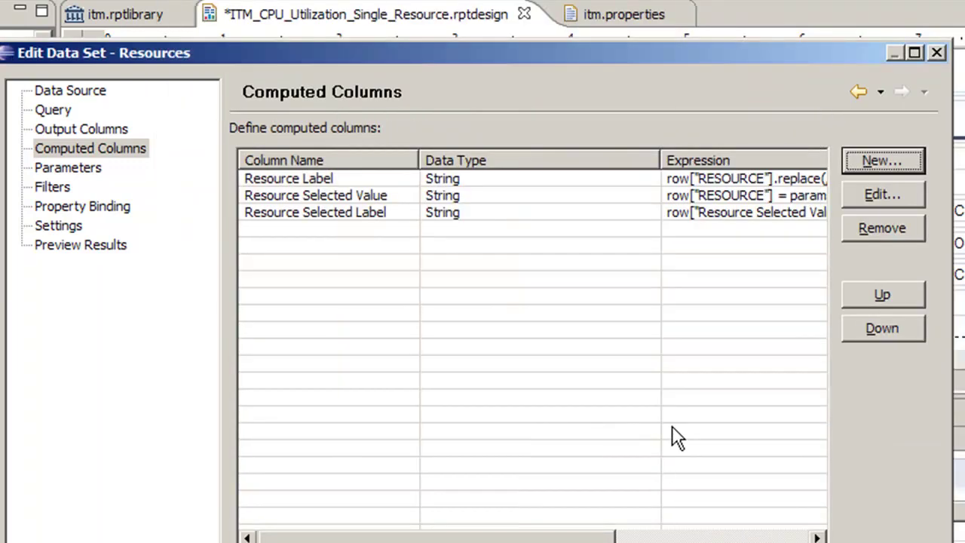
# Preview the data set to check Resource Selected Label reads ITM, then close keeping changes.
pyautogui.click(99, 244)
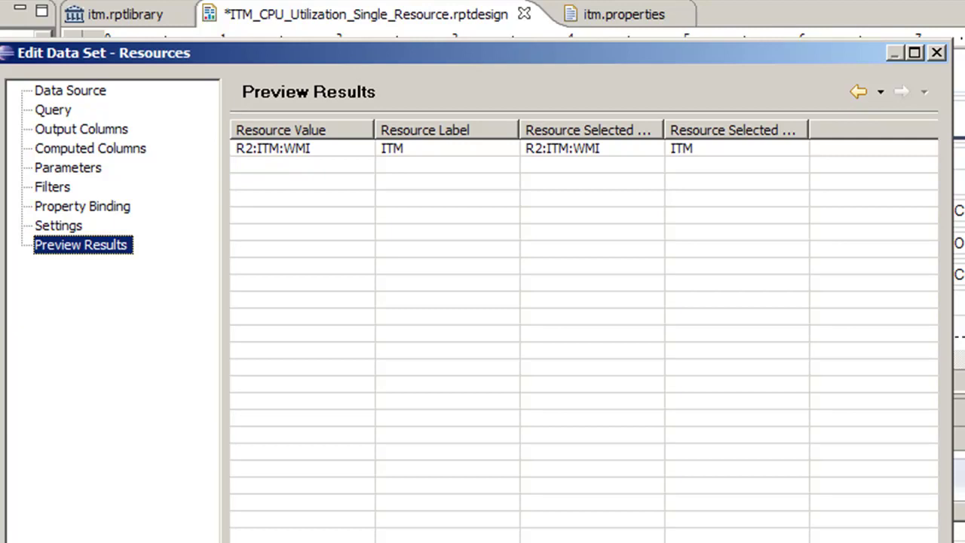
pyautogui.press('Return')
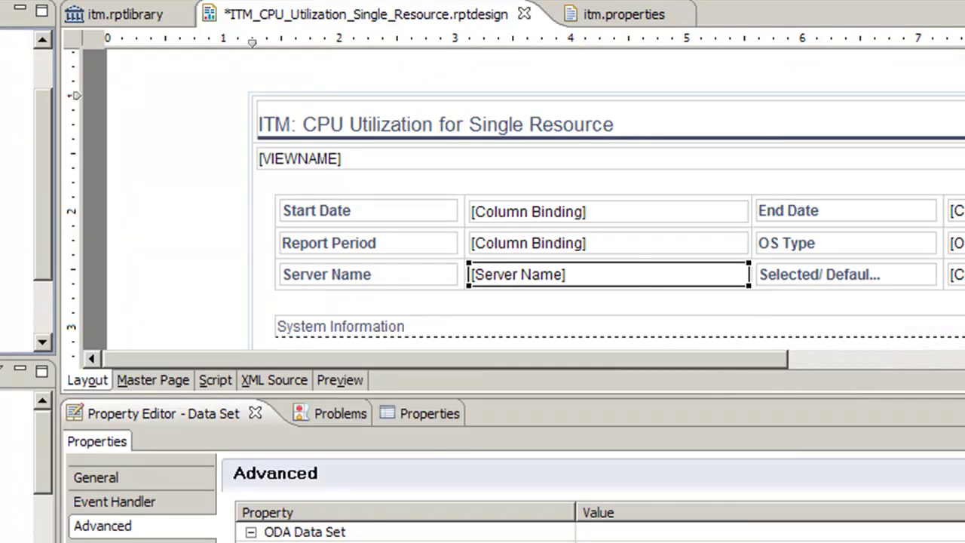
# Rebind the Server Name cell to the Resources data set's Resource Selected Label, saving before and after.
pyautogui.hotkey('ctrl', 's')
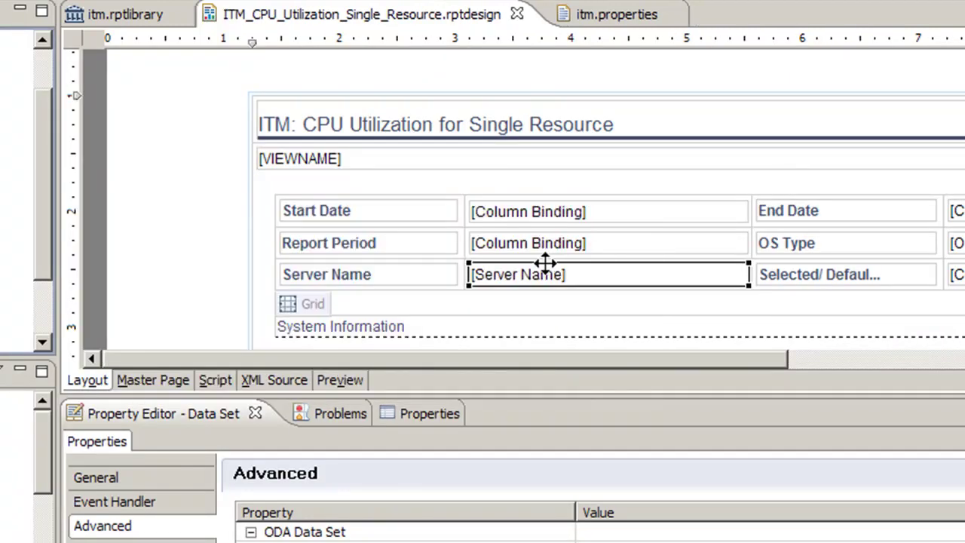
pyautogui.rightClick(547, 276)
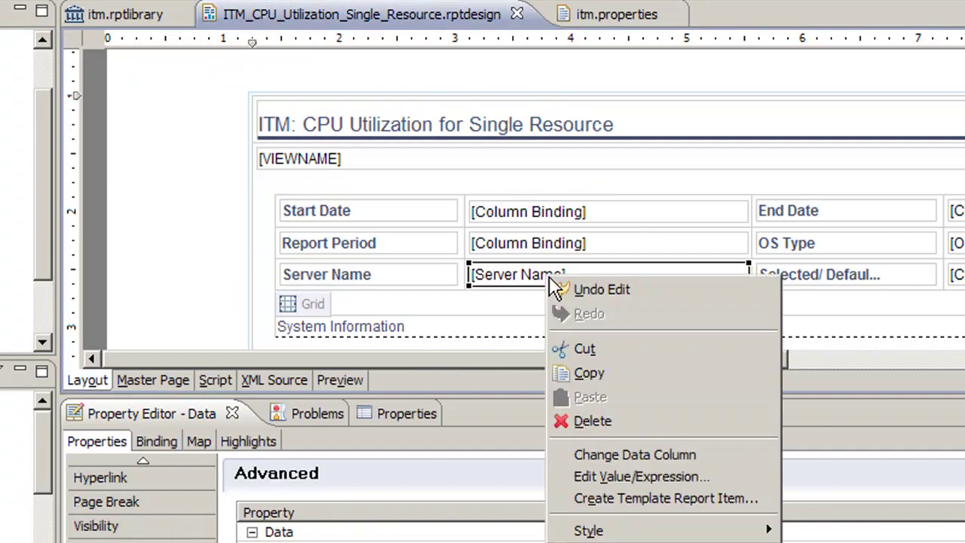
pyautogui.click(656, 455)
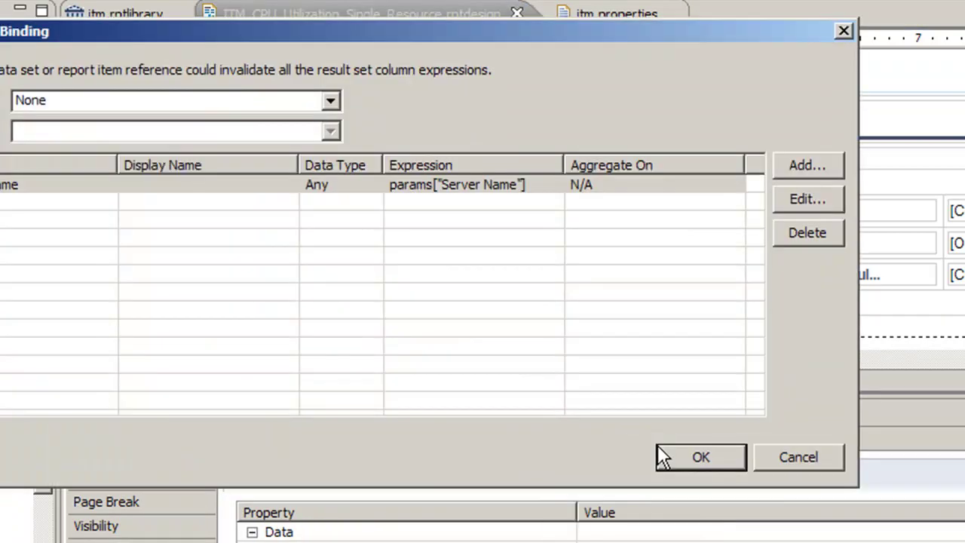
pyautogui.click(330, 101)
pyautogui.moveTo(403, 136); pyautogui.dragTo(406, 169)
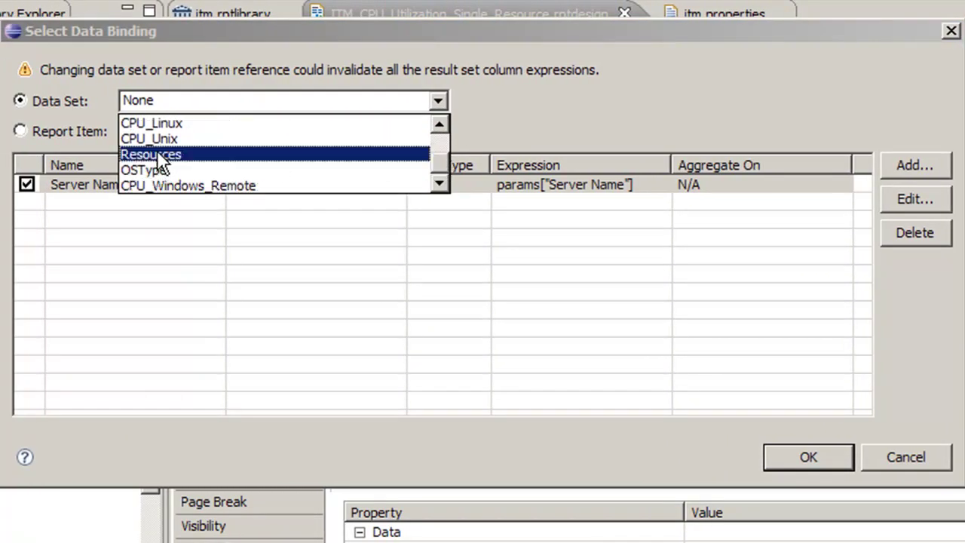
pyautogui.click(157, 153)
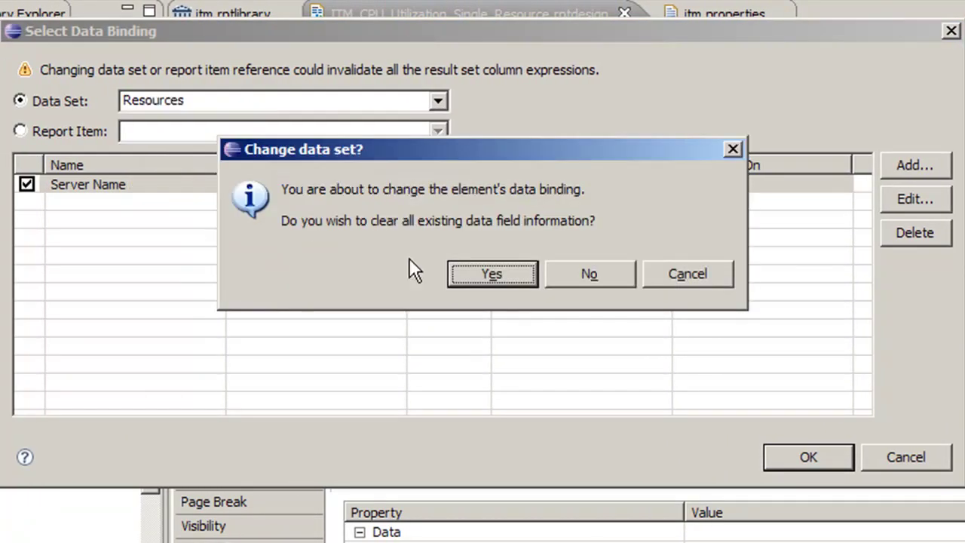
pyautogui.click(494, 274)
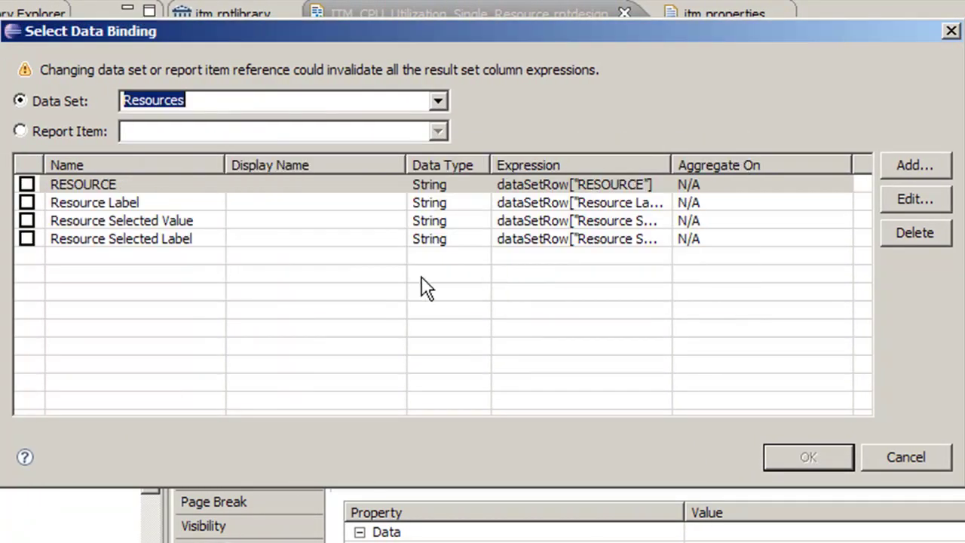
pyautogui.click(26, 239)
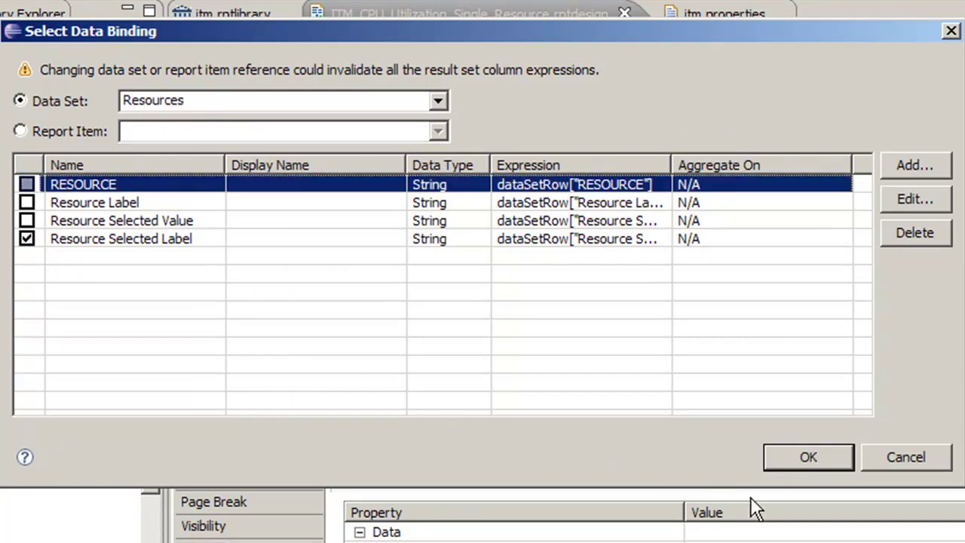
pyautogui.click(802, 460)
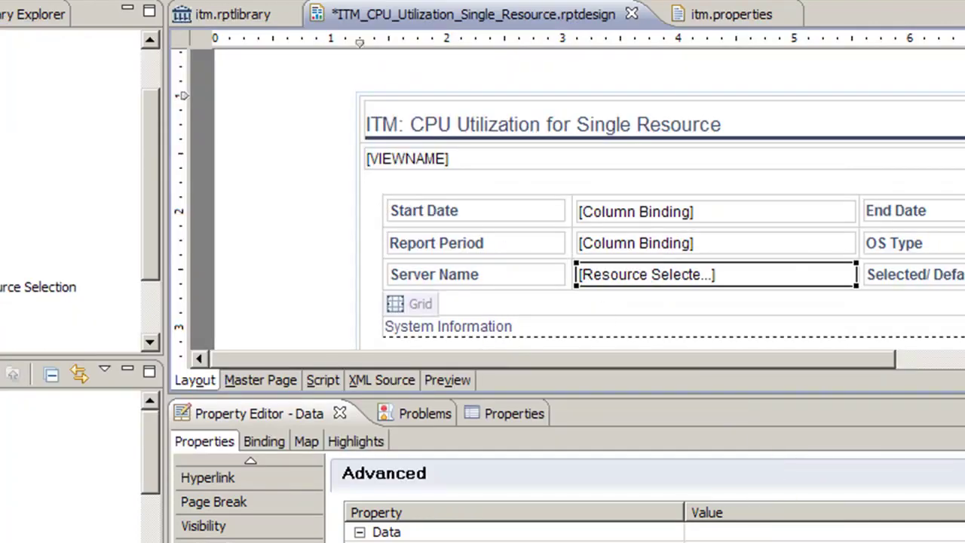
pyautogui.hotkey('ctrl', 's')
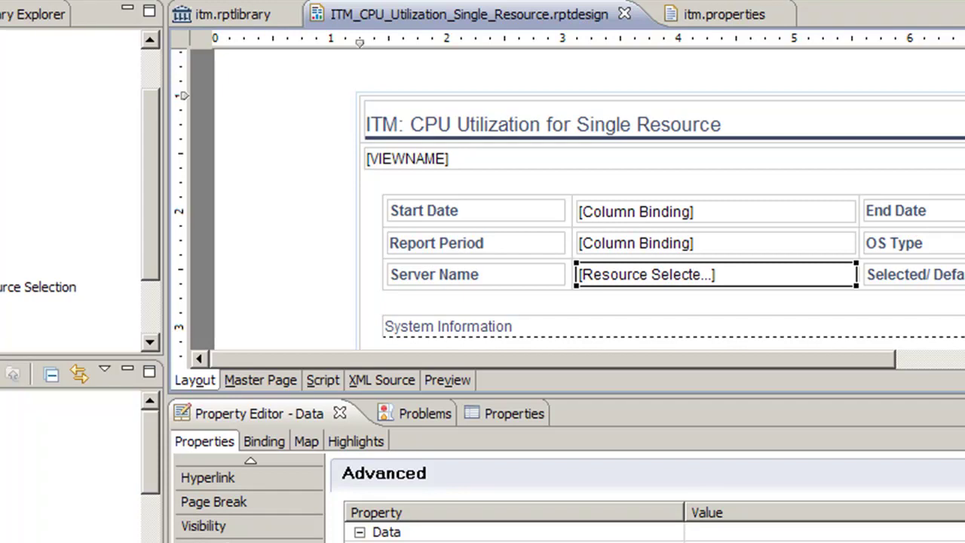
# Maximize the layout editor and select the CPU utilisation chart.
pyautogui.hotkey('ctrl', 'm')
pyautogui.scroll(-10, 483, 301)
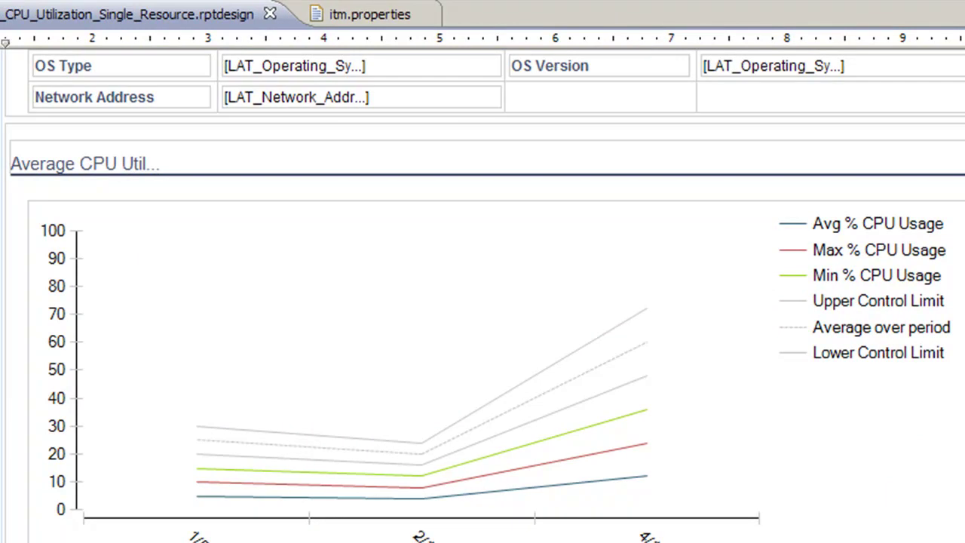
pyautogui.scroll(3, 483, 294)
pyautogui.scroll(-5, 483, 294)
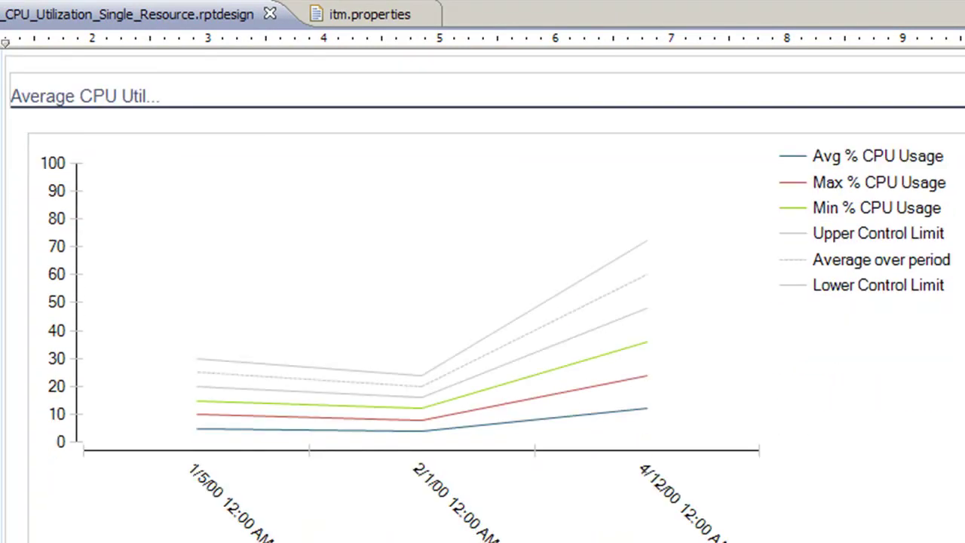
pyautogui.click(673, 240)
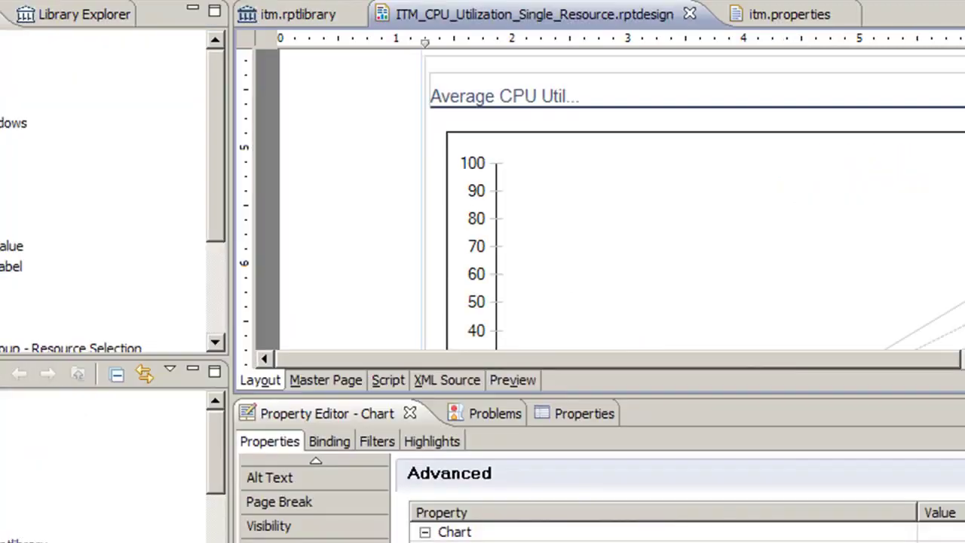
pyautogui.scroll(-3, 459, 230)
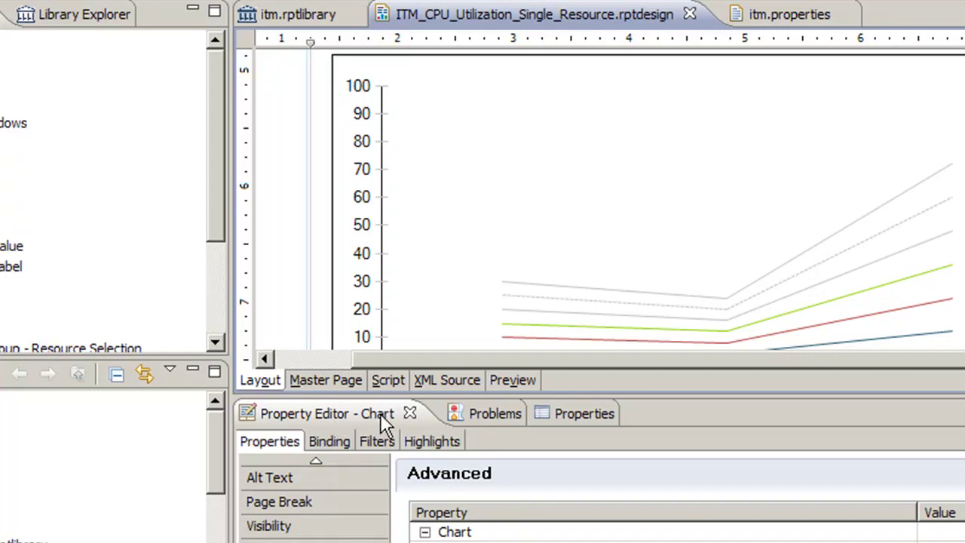
# Change the chart's bound data set from CPU_Windows via CPU_Linux to CPU_Unix.
pyautogui.click(330, 442)
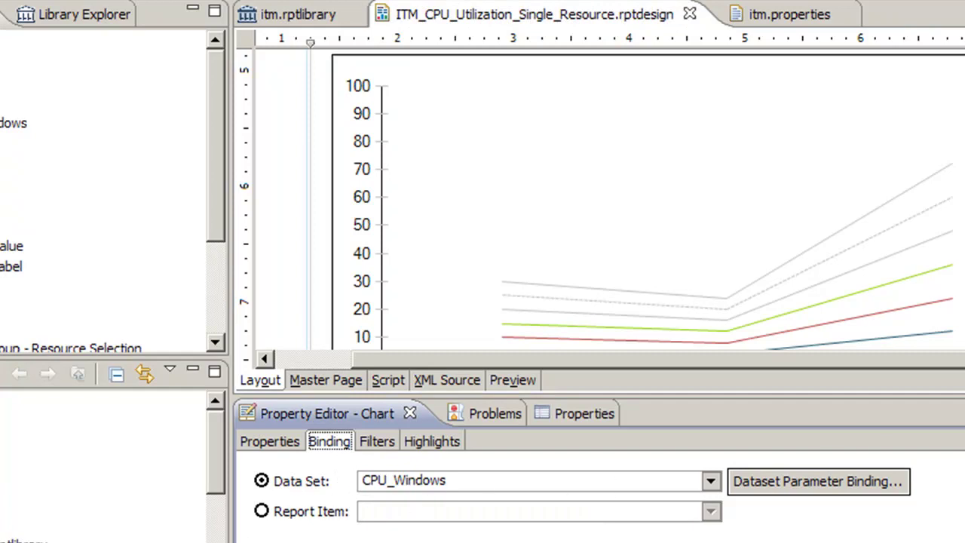
pyautogui.scroll(-10, 600, 196)
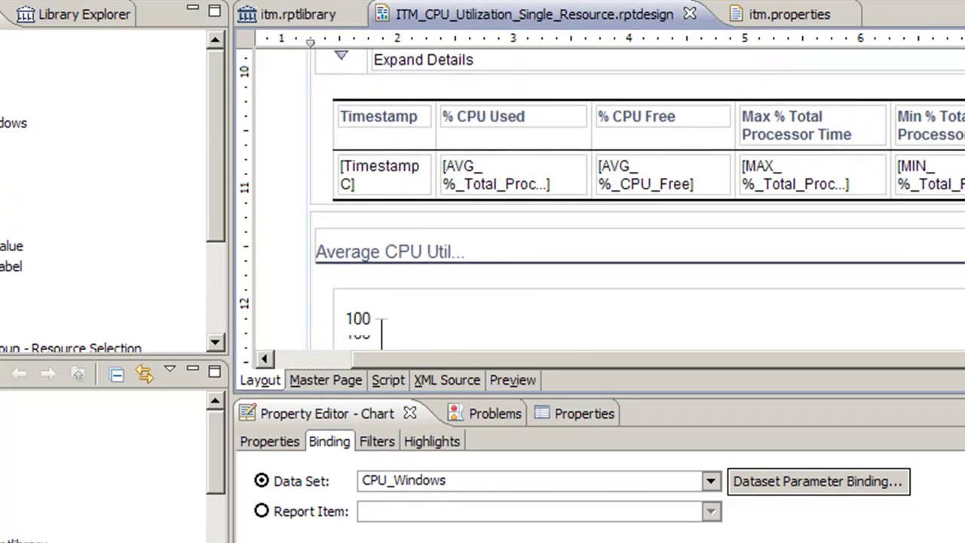
pyautogui.scroll(-2, 600, 196)
pyautogui.press('Up')
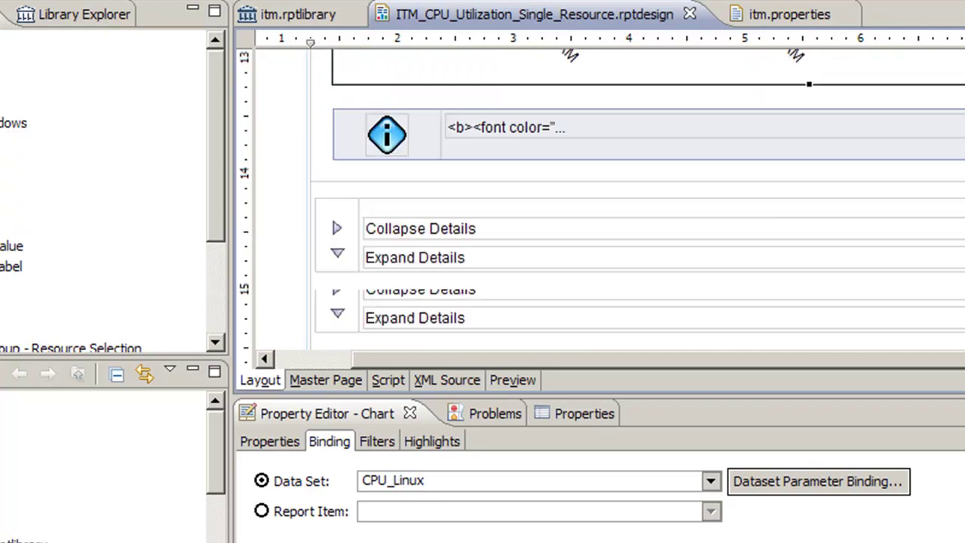
pyautogui.press('Up')
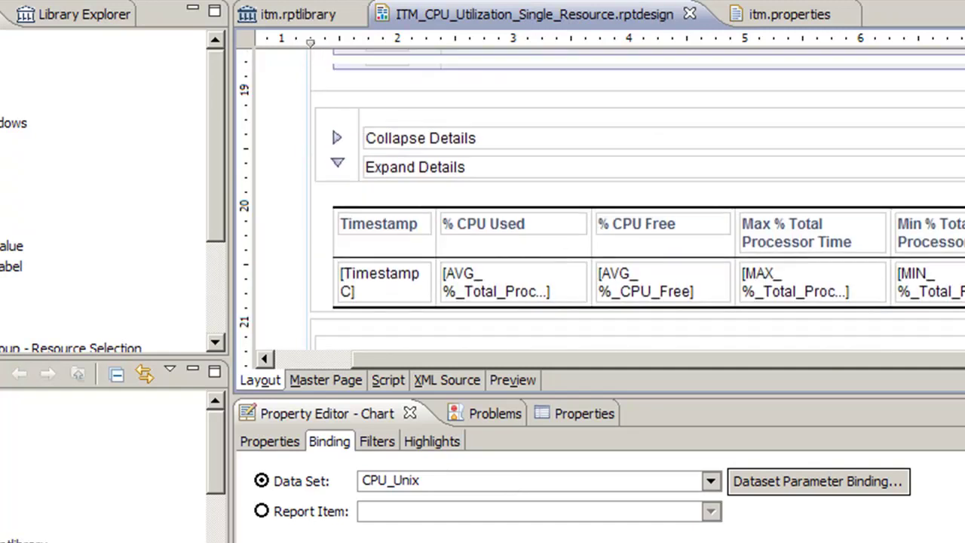
pyautogui.scroll(10, 602, 199)
pyautogui.scroll(-5, 602, 199)
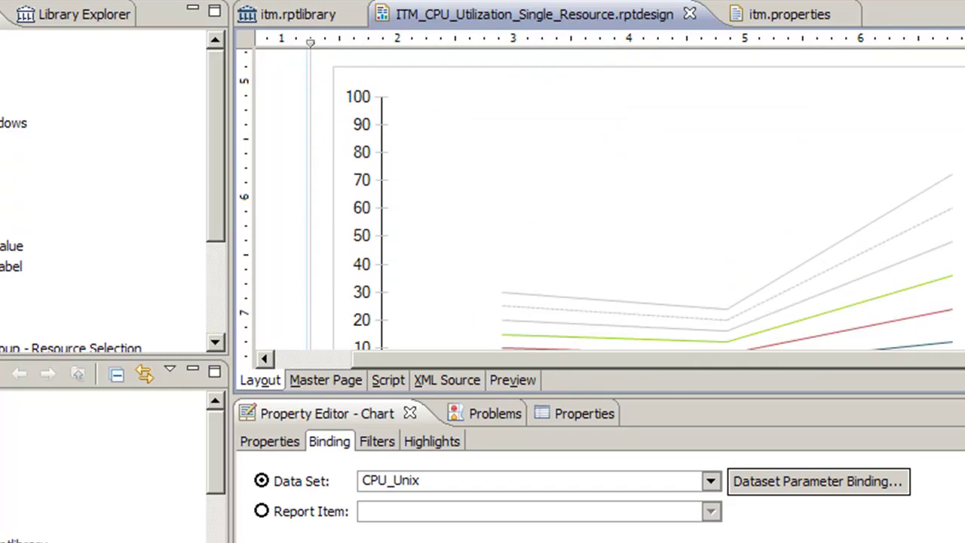
pyautogui.scroll(5, 602, 199)
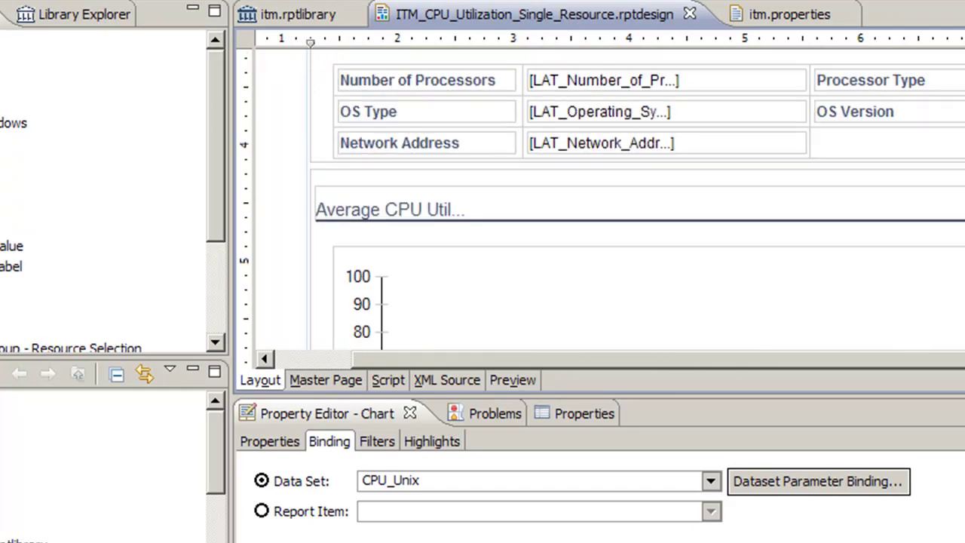
pyautogui.hotkey('ctrl', 'm')
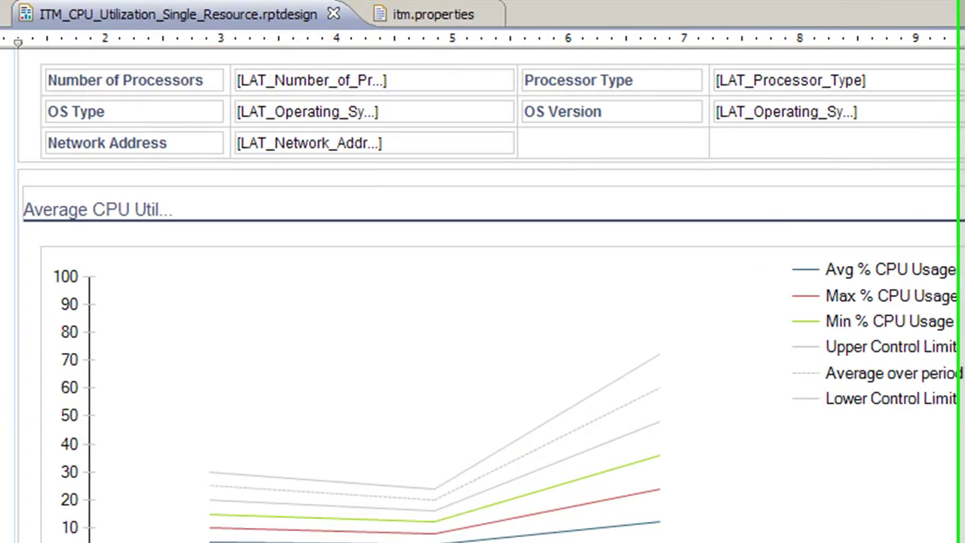
pyautogui.scroll(6, 497, 295)
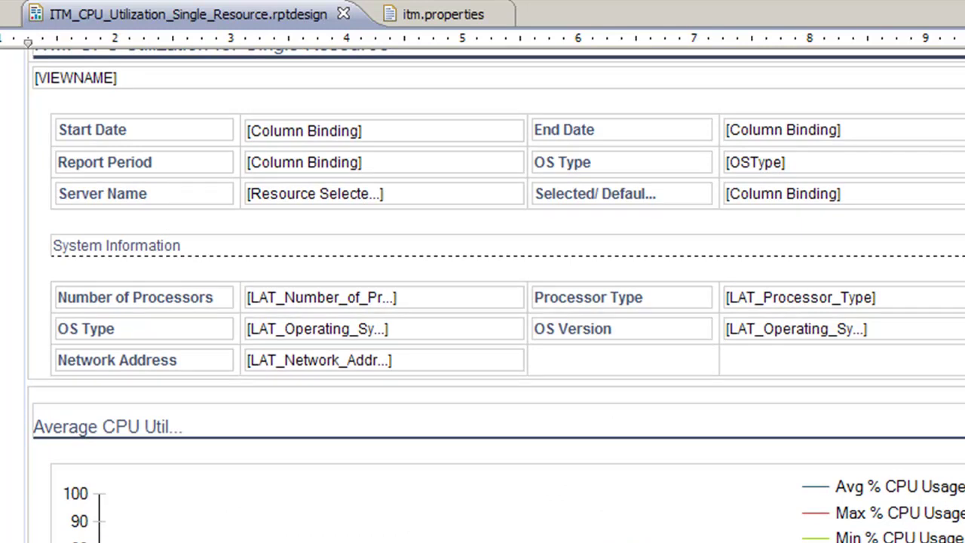
pyautogui.scroll(-16, 496, 296)
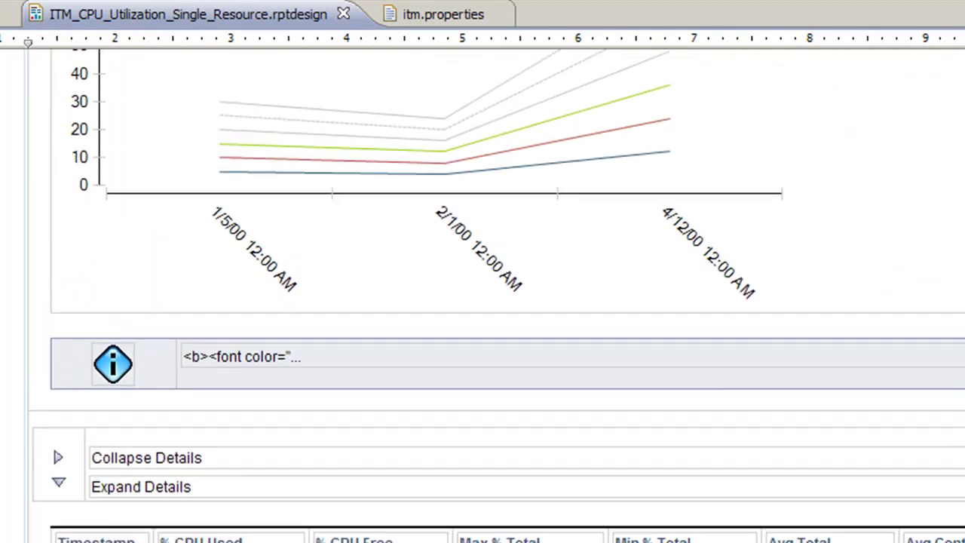
pyautogui.scroll(2, 483, 296)
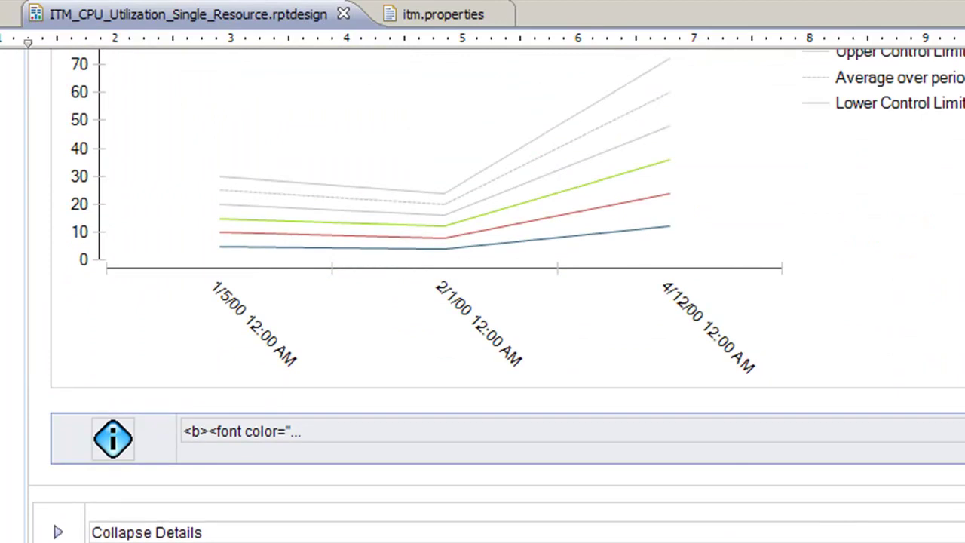
pyautogui.scroll(2, 496, 296)
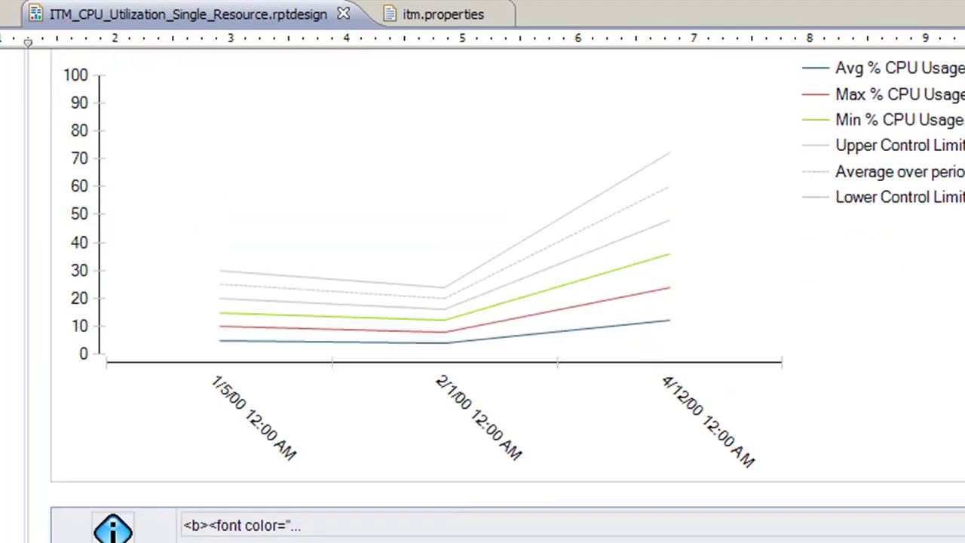
pyautogui.scroll(-11, 496, 295)
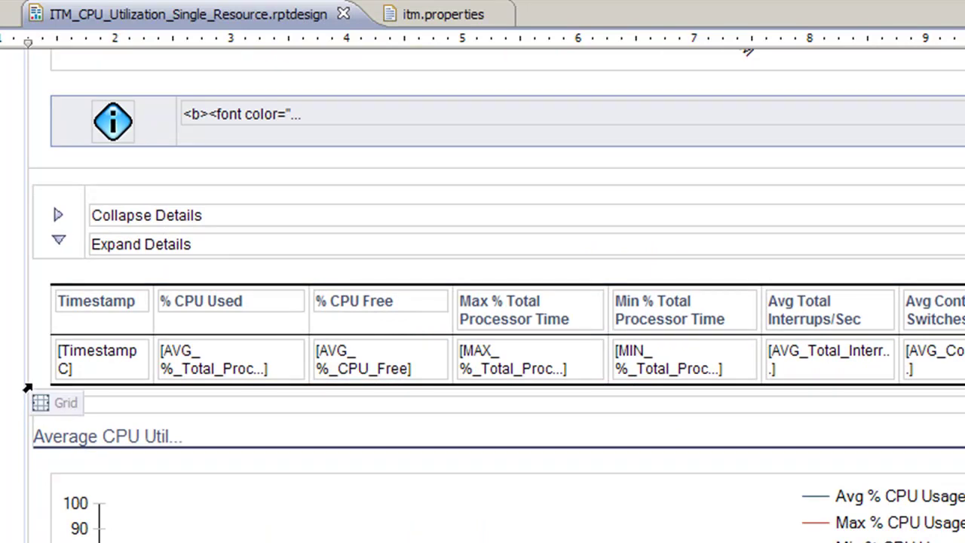
pyautogui.scroll(7, 30, 403)
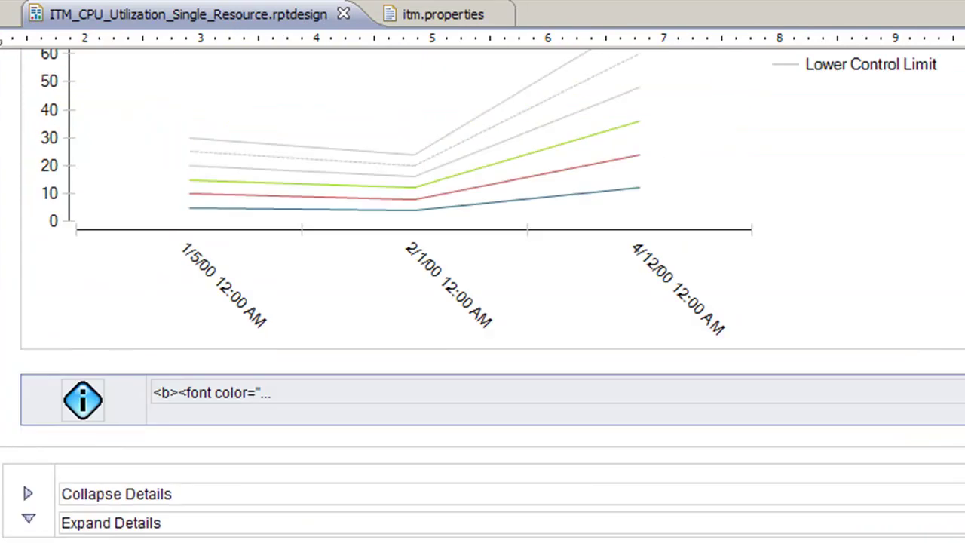
# Copy the grid holding the average CPU utilisation chart and paste a second copy into the report.
pyautogui.scroll(-5, 483, 294)
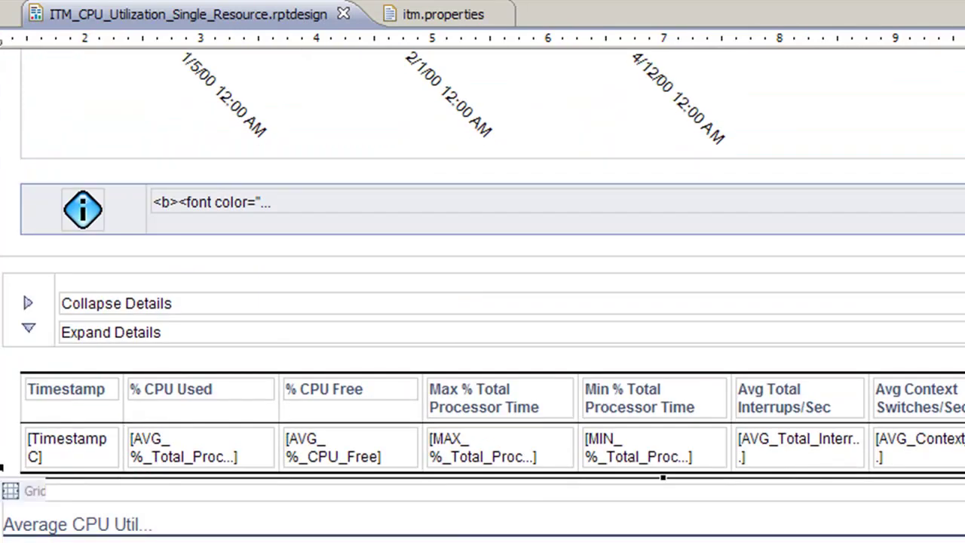
pyautogui.rightClick(17, 498)
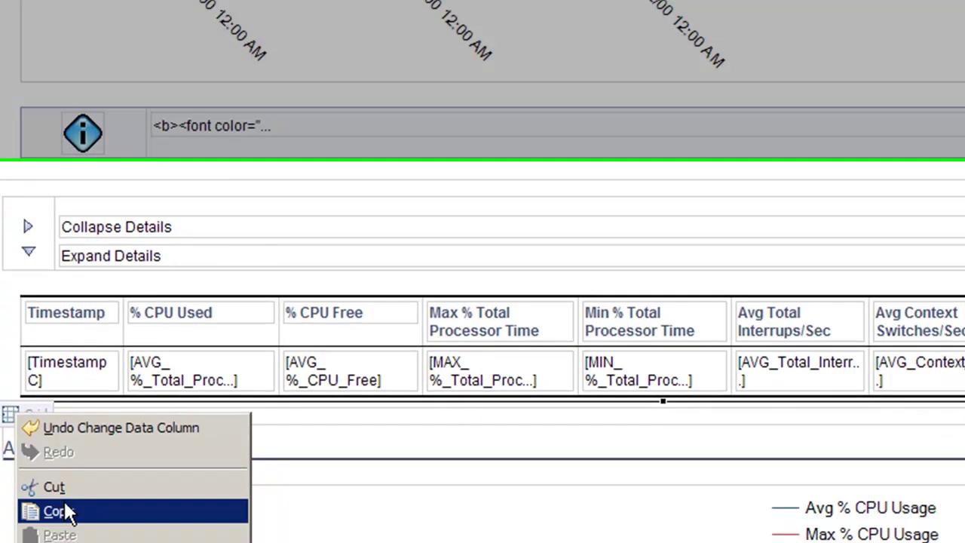
pyautogui.click(64, 517)
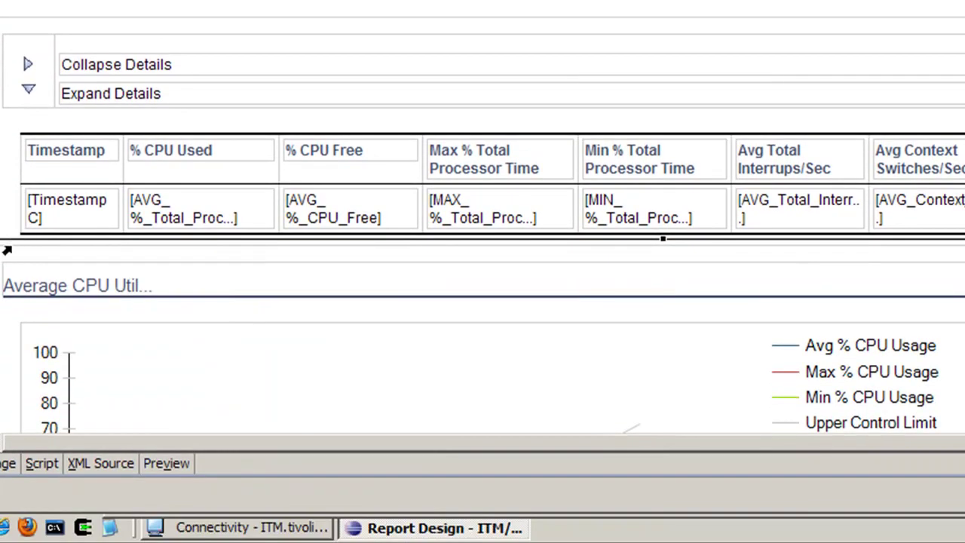
pyautogui.rightClick(25, 260)
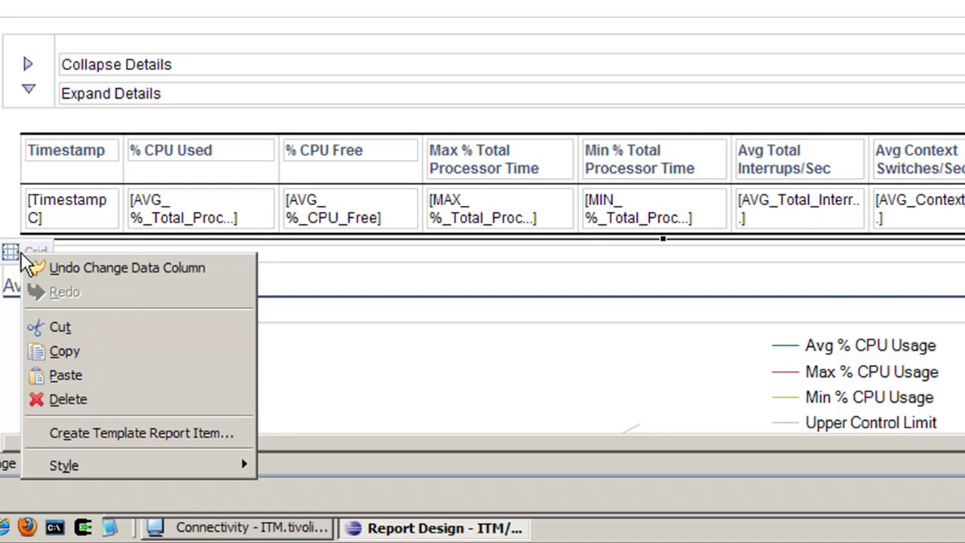
pyautogui.click(99, 376)
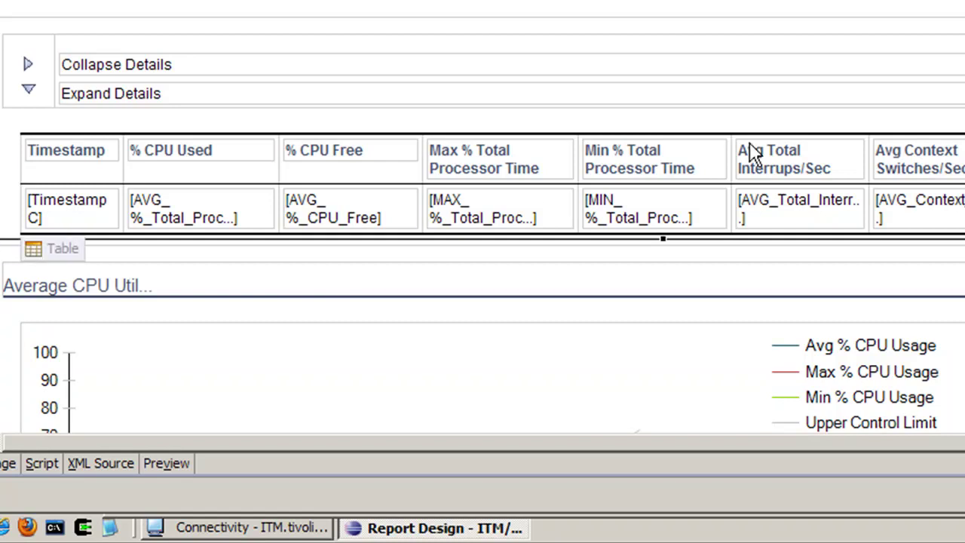
pyautogui.scroll(-10, 324, 381)
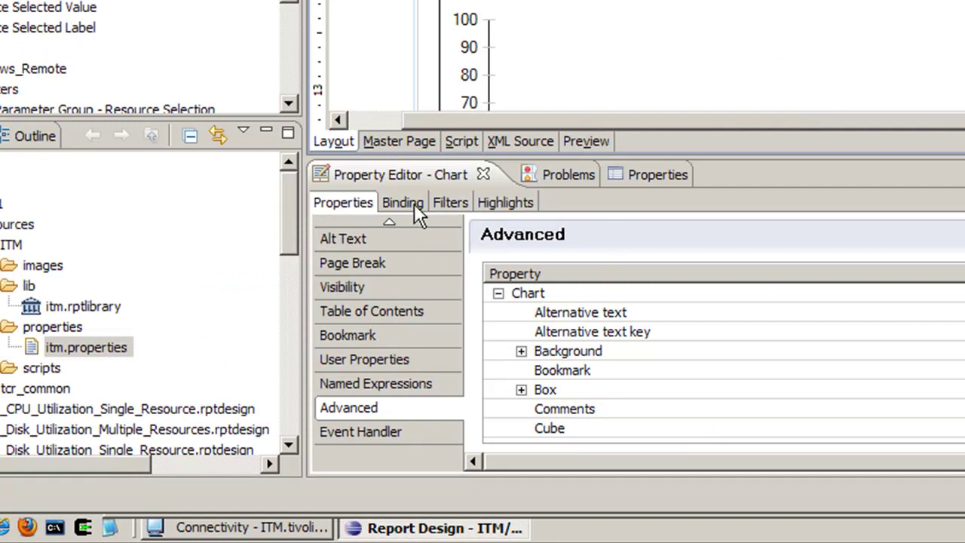
# Display the chart's Binding properties, showing its data set is CPU_Windows.
pyautogui.click(413, 205)
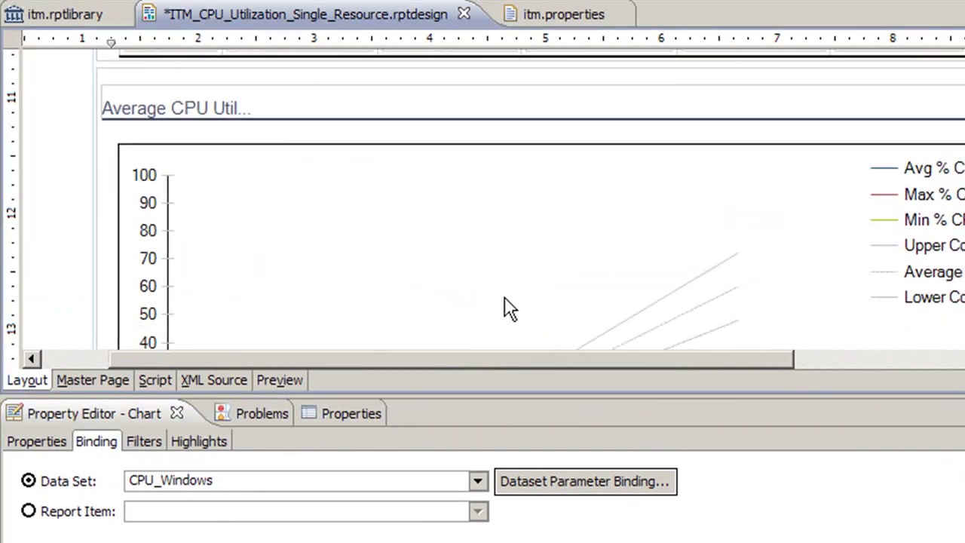
pyautogui.scroll(-5, 509, 308)
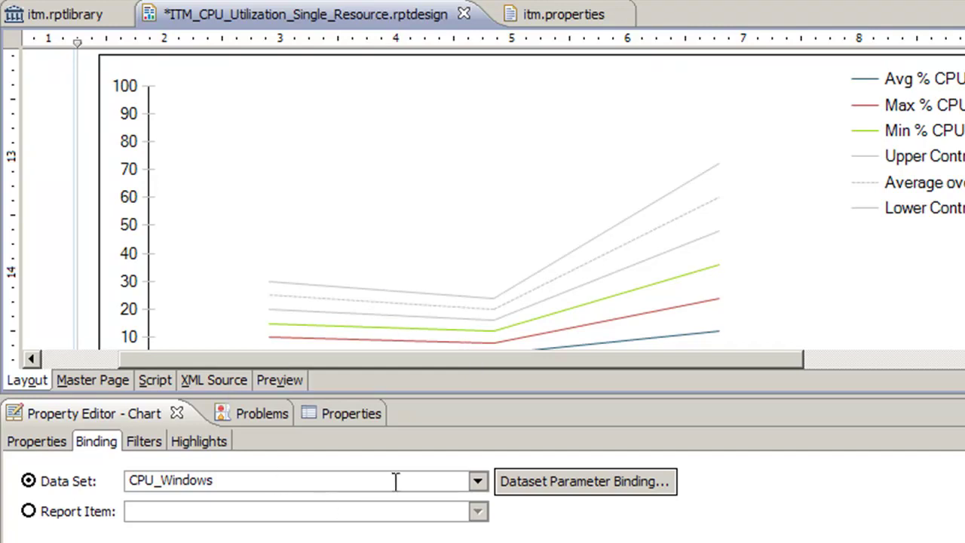
# In the chart's data selection, switch the data set to CPU_Windows_Remote.
pyautogui.rightClick(591, 211)
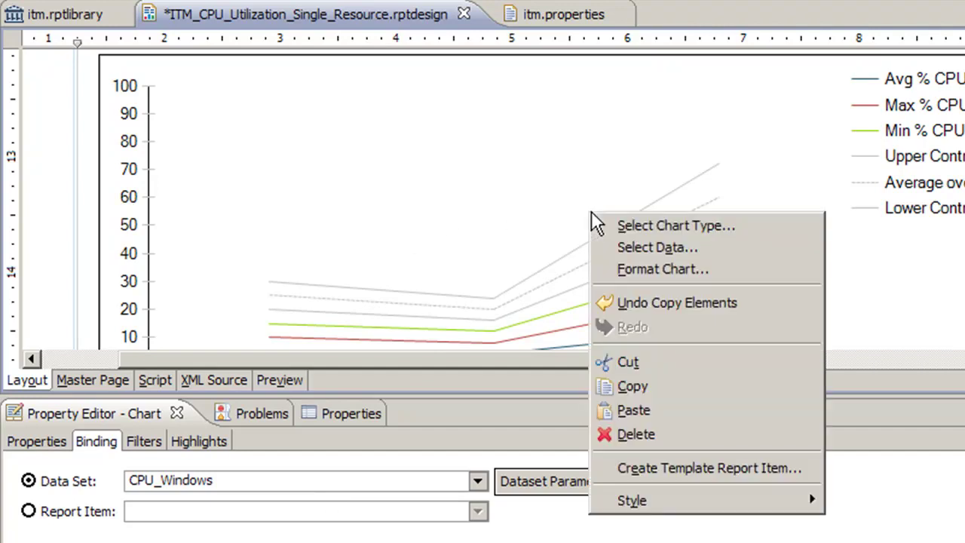
pyautogui.click(646, 243)
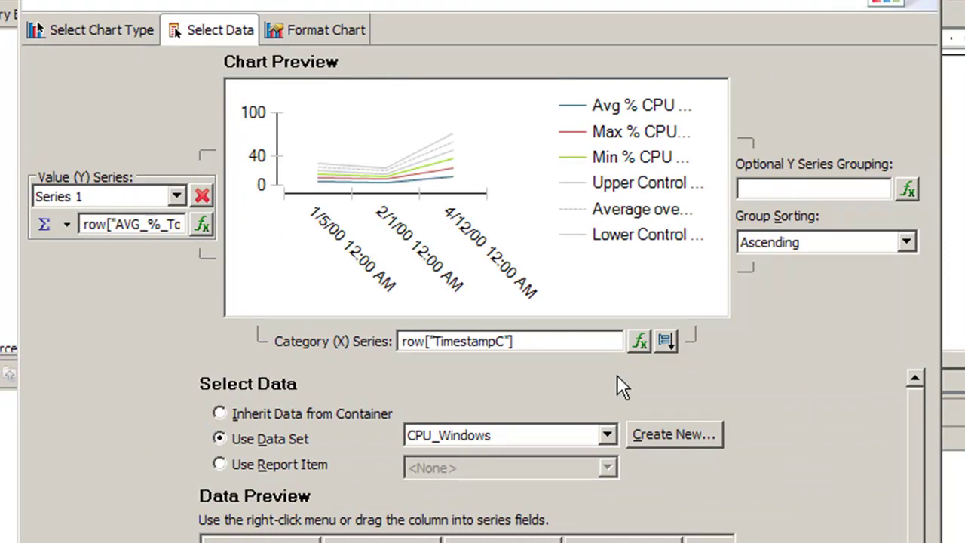
pyautogui.click(608, 436)
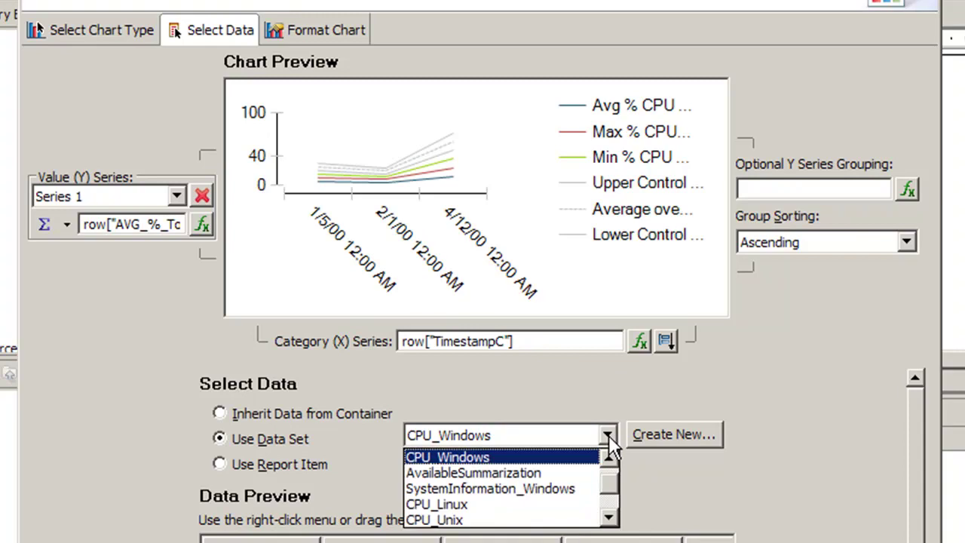
pyautogui.moveTo(613, 481); pyautogui.dragTo(614, 506)
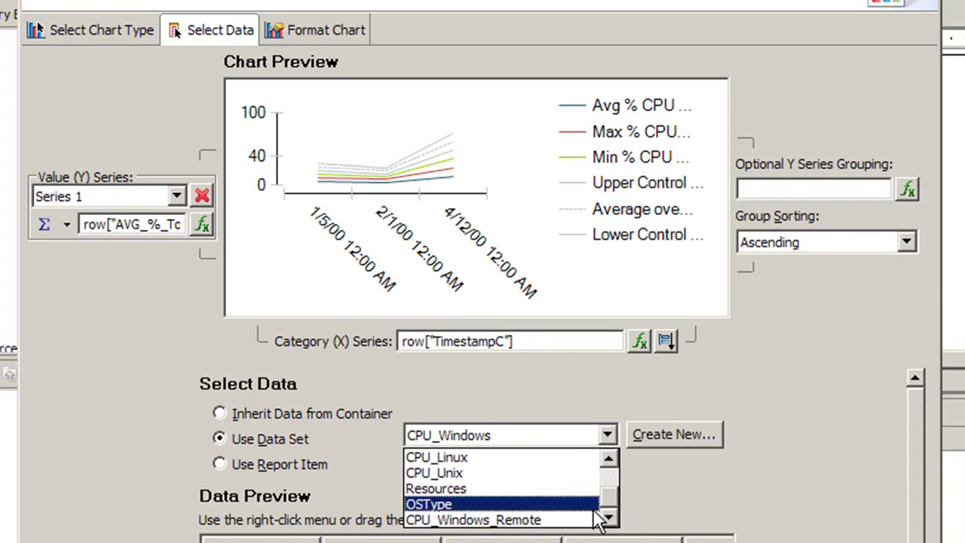
pyautogui.click(551, 521)
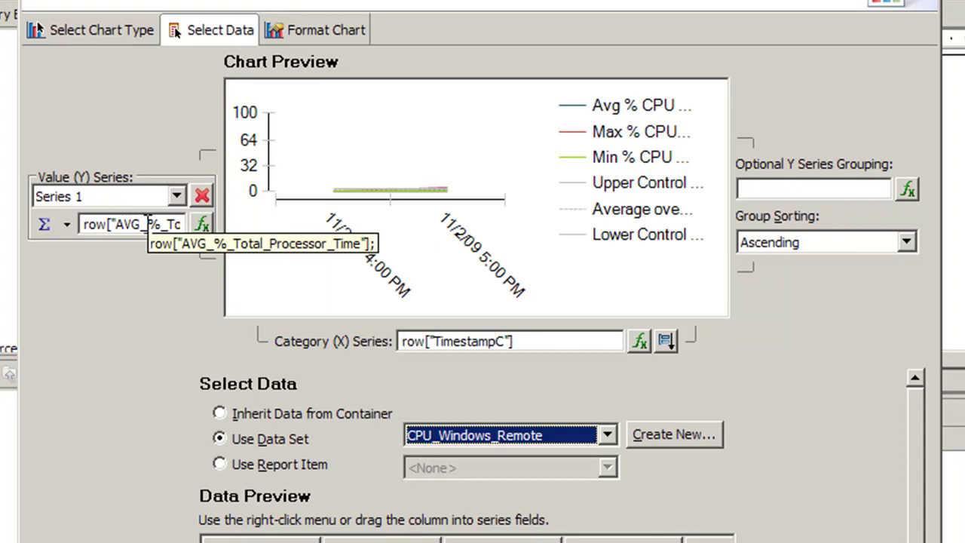
# Check the MAX, MIN and AVG processor time series expressions, then apply and finish the chart.
pyautogui.click(181, 195)
pyautogui.click(146, 232)
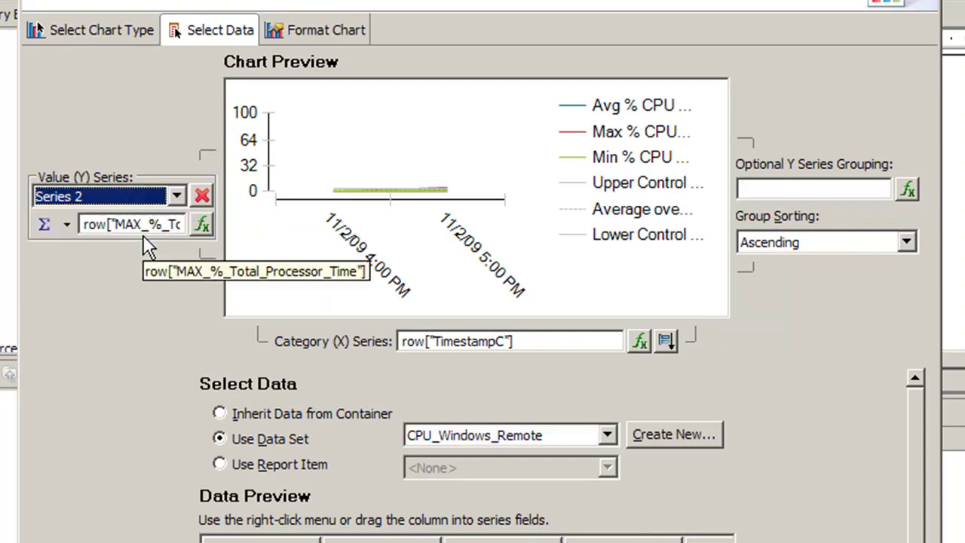
pyautogui.click(177, 196)
pyautogui.click(155, 233)
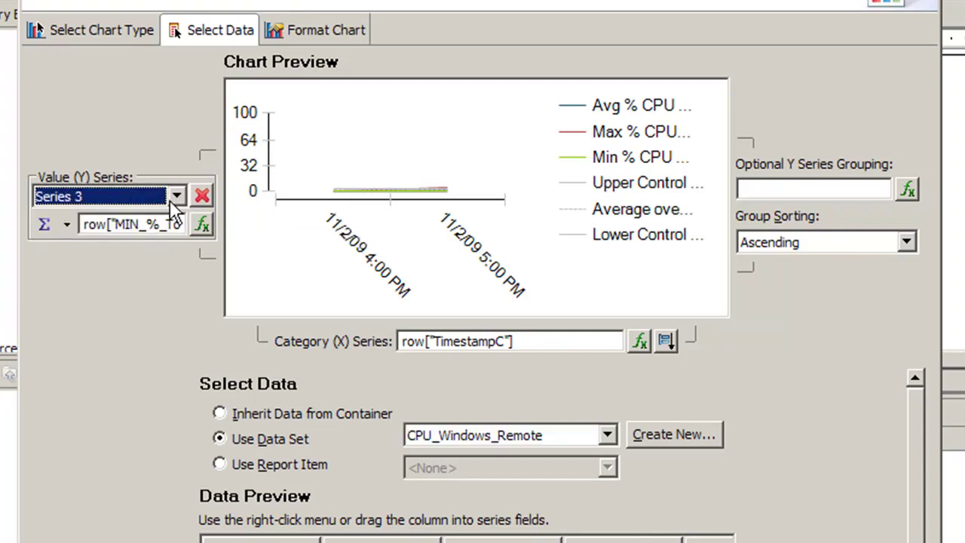
pyautogui.click(178, 195)
pyautogui.moveTo(181, 241); pyautogui.dragTo(182, 222)
pyautogui.click(155, 219)
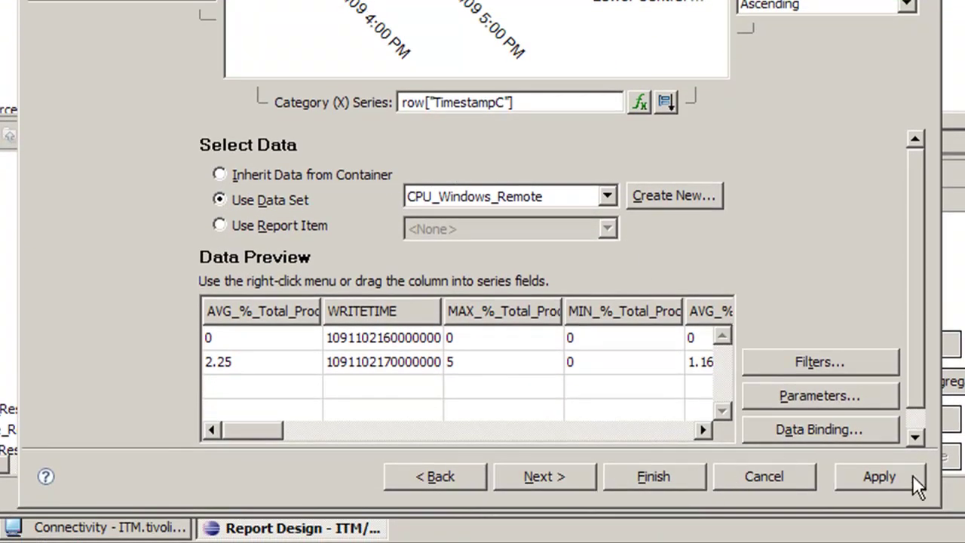
pyautogui.click(880, 476)
pyautogui.click(640, 478)
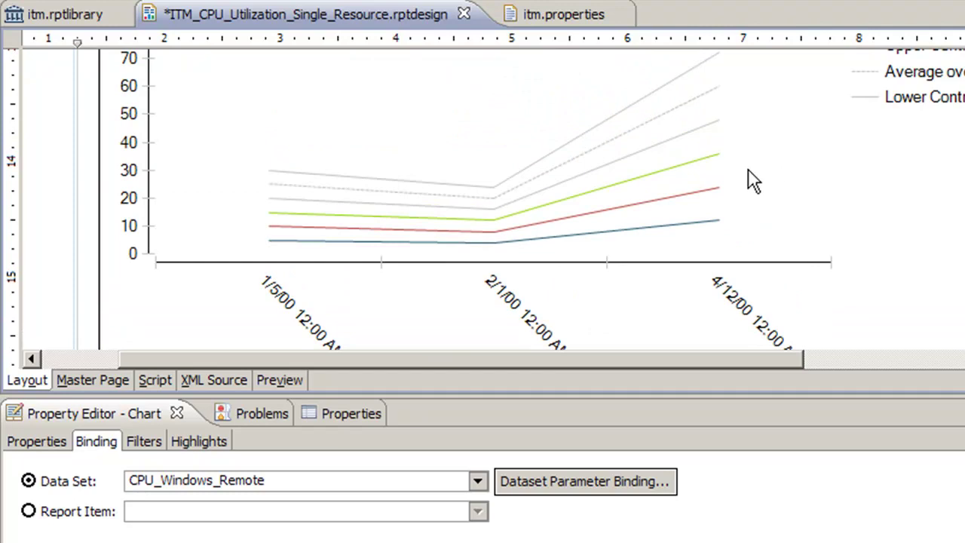
pyautogui.rightClick(760, 180)
pyautogui.click(795, 205)
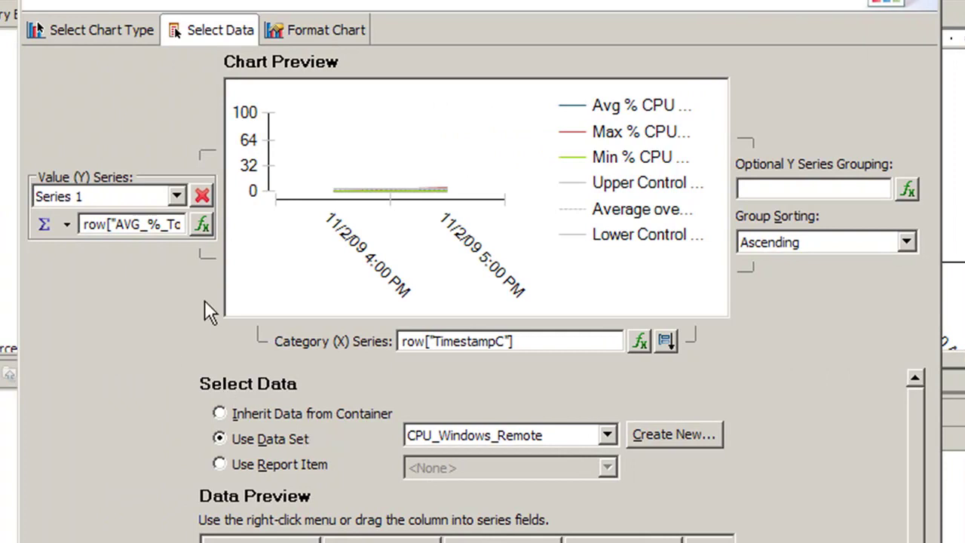
pyautogui.click(176, 195)
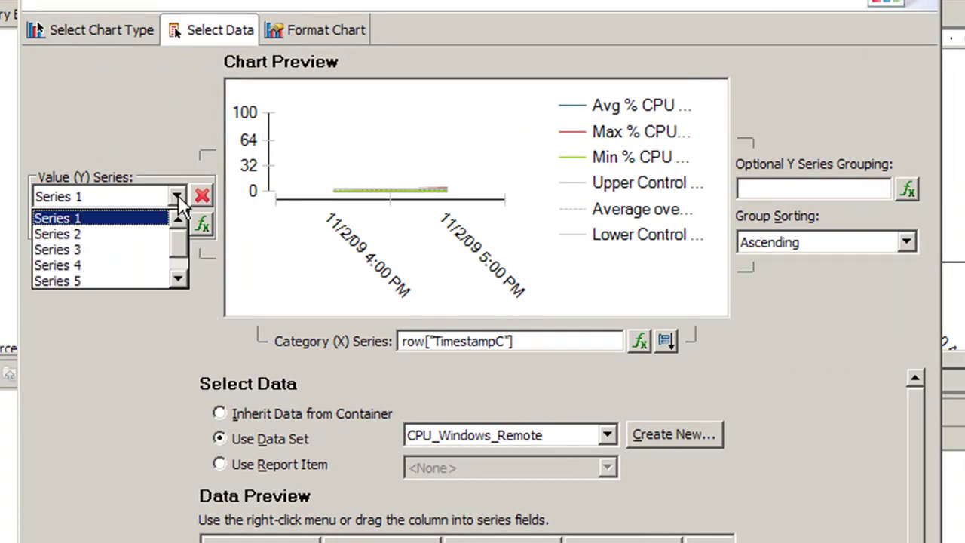
pyautogui.click(160, 233)
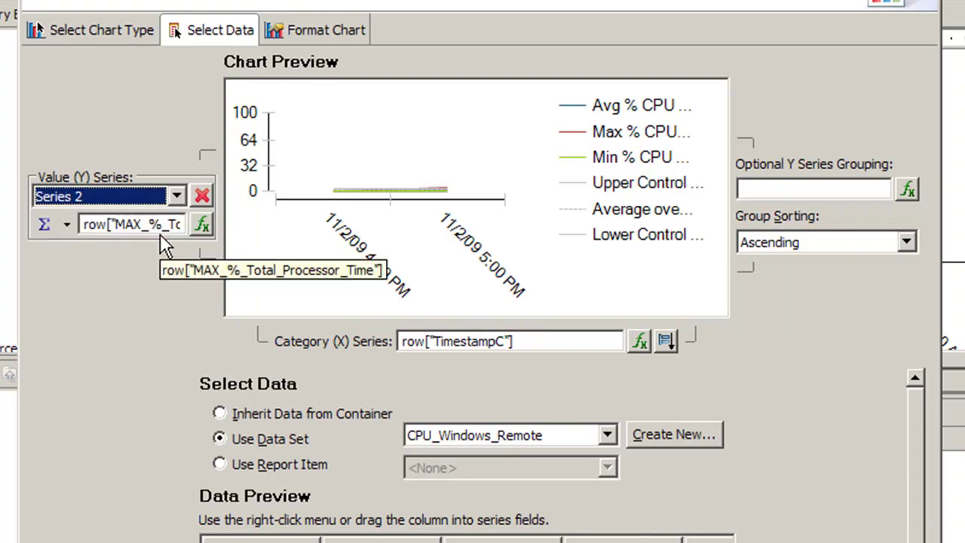
pyautogui.click(172, 197)
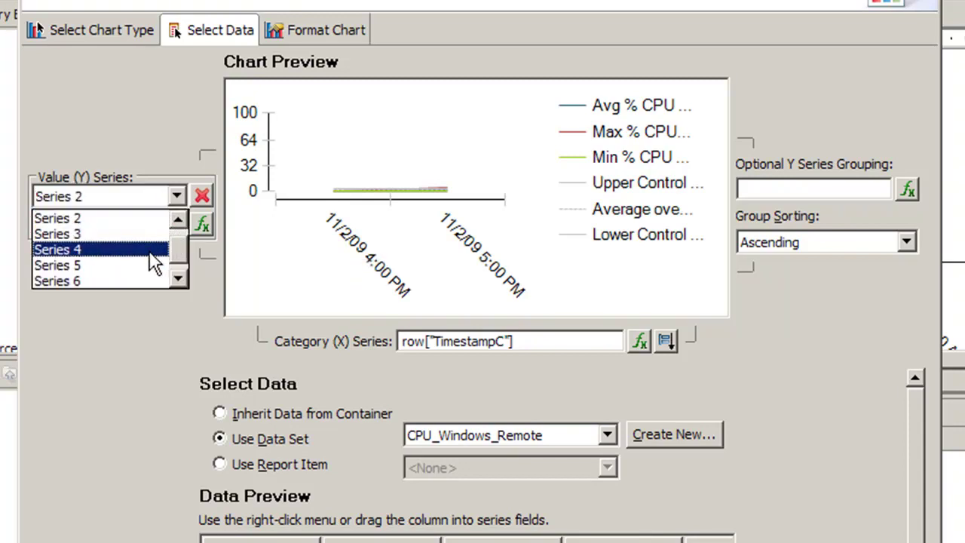
pyautogui.scroll(-1, 178, 259)
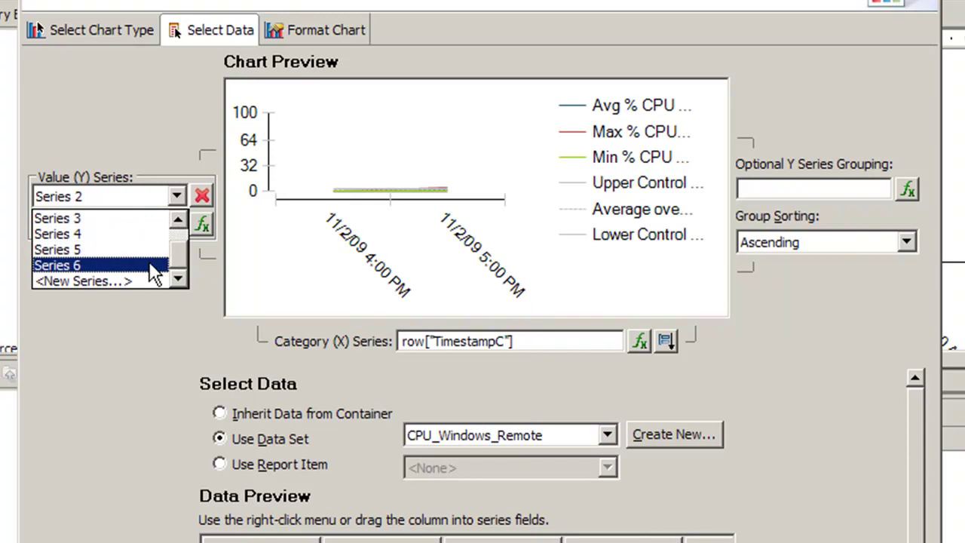
pyautogui.click(152, 266)
pyautogui.click(175, 196)
pyautogui.click(150, 245)
pyautogui.click(171, 196)
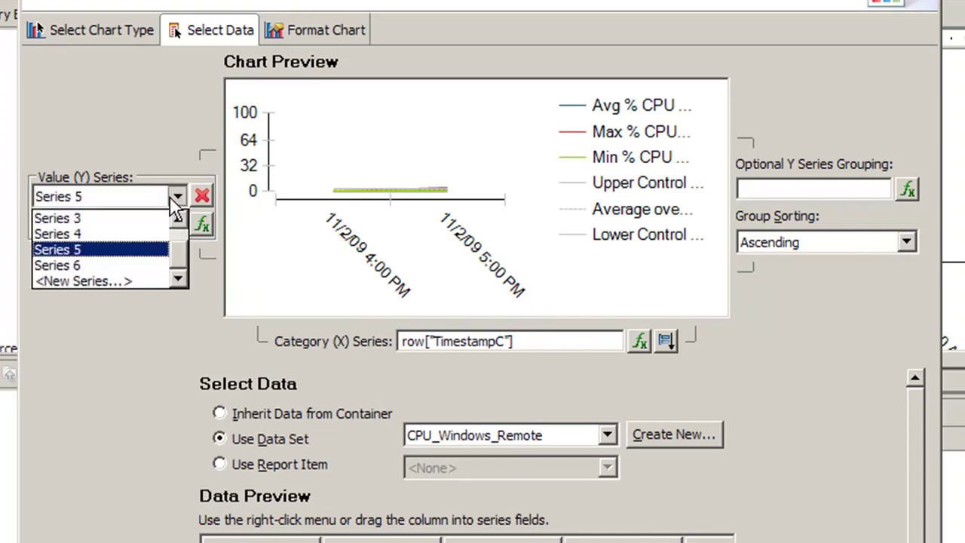
pyautogui.click(153, 233)
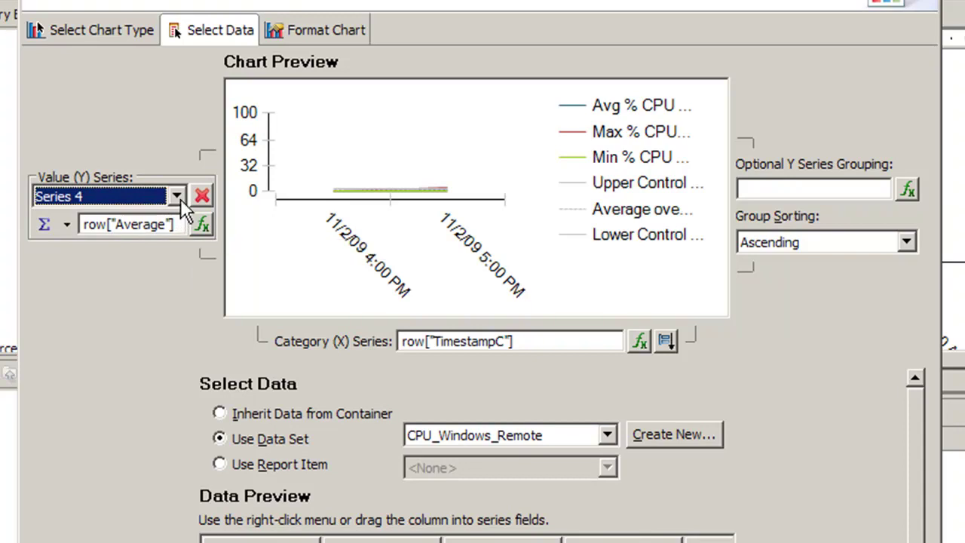
pyautogui.click(178, 197)
pyautogui.click(161, 219)
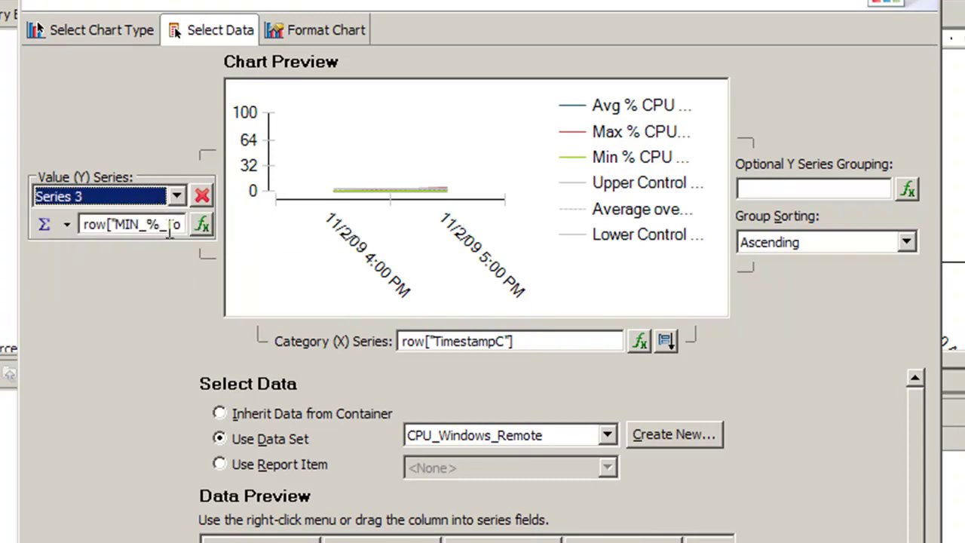
pyautogui.click(175, 196)
pyautogui.click(148, 257)
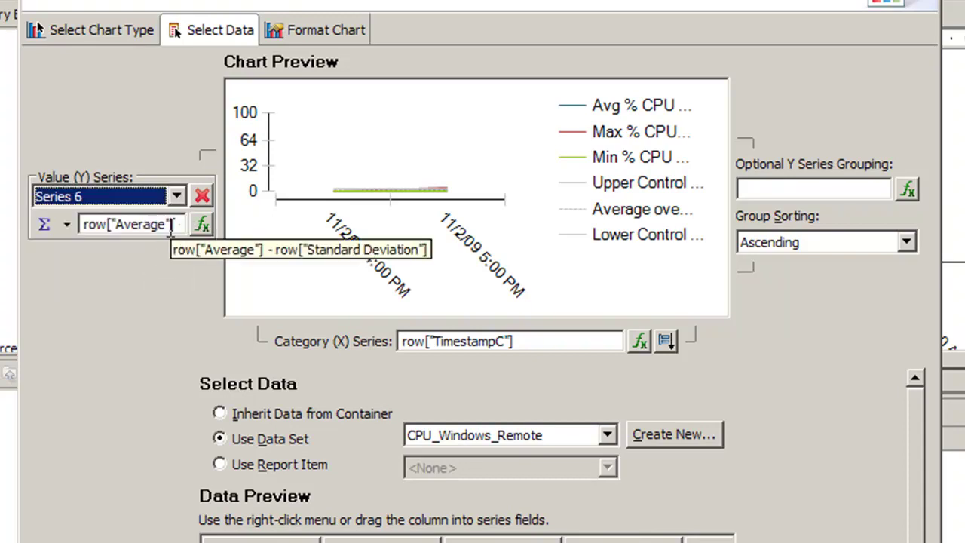
pyautogui.click(176, 197)
pyautogui.click(156, 250)
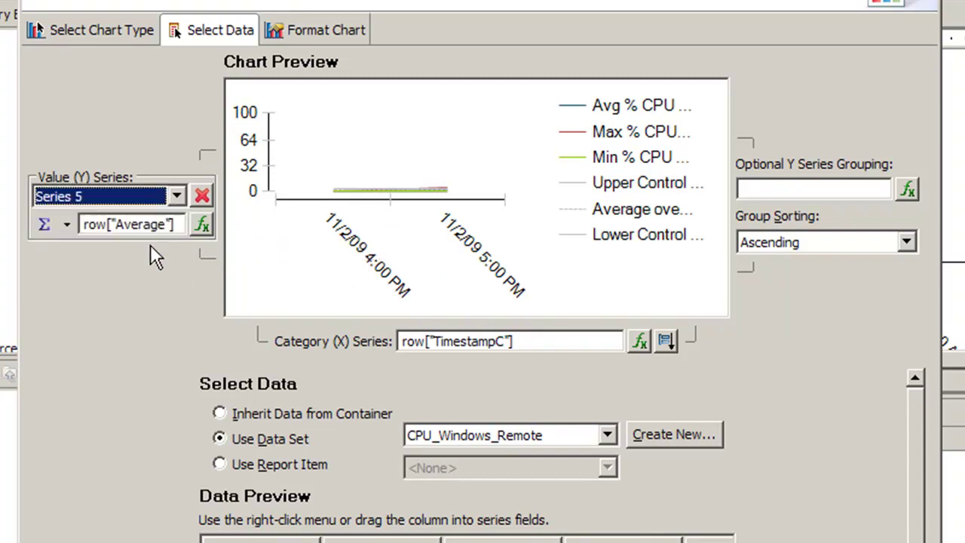
pyautogui.click(176, 197)
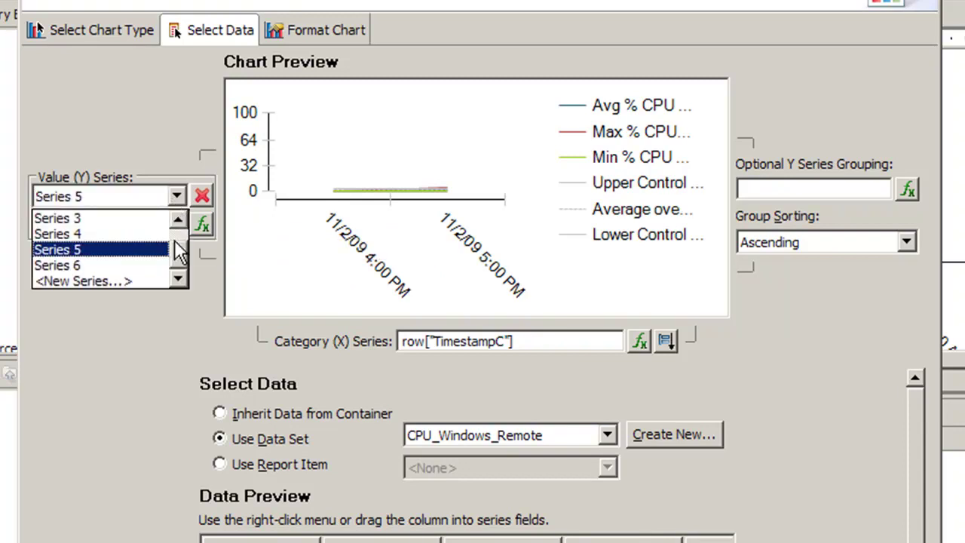
pyautogui.click(156, 234)
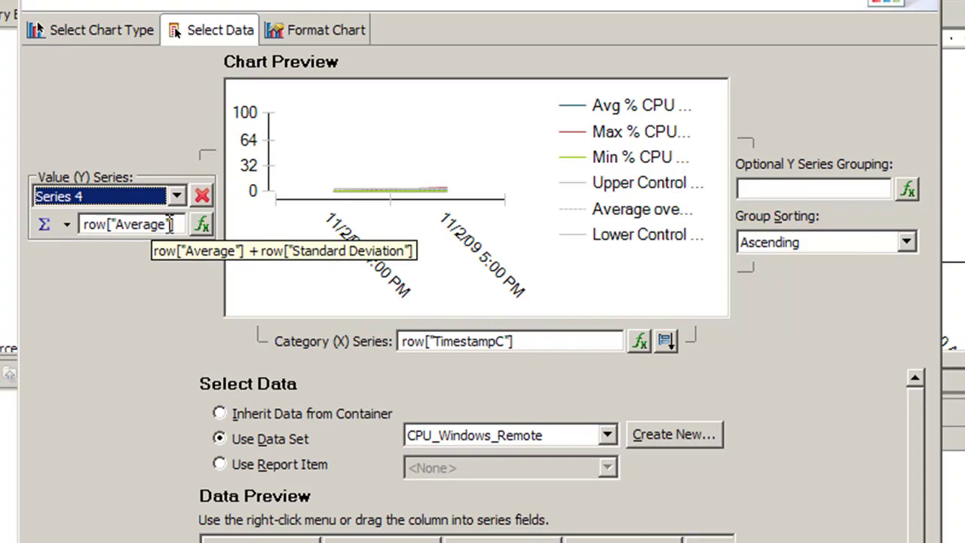
pyautogui.click(173, 198)
pyautogui.scroll(1, 173, 252)
pyautogui.click(160, 248)
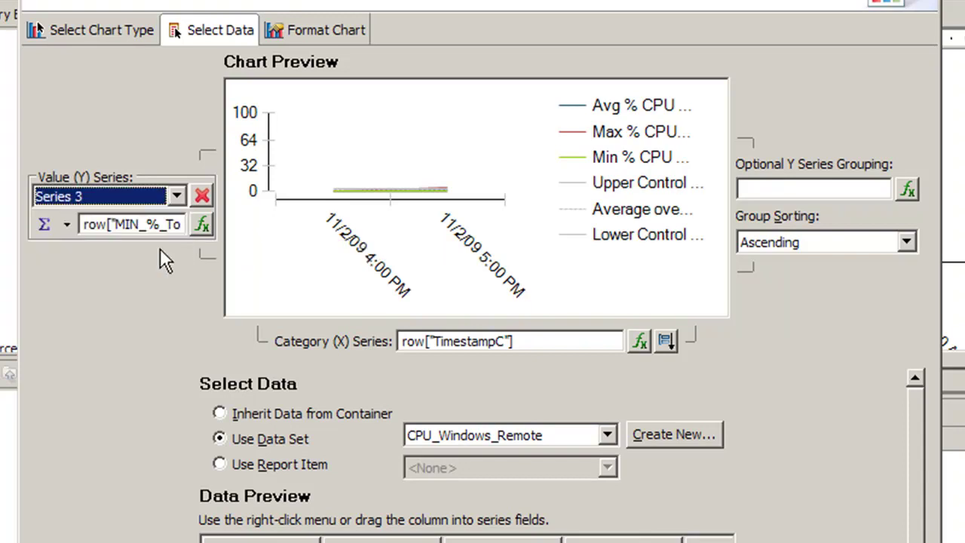
pyautogui.click(176, 196)
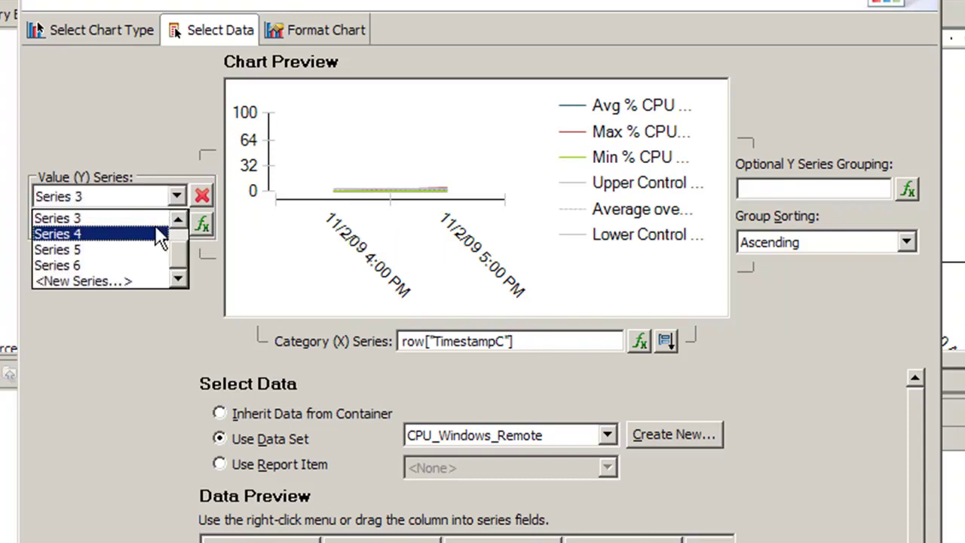
pyautogui.scroll(2, 166, 233)
pyautogui.click(160, 233)
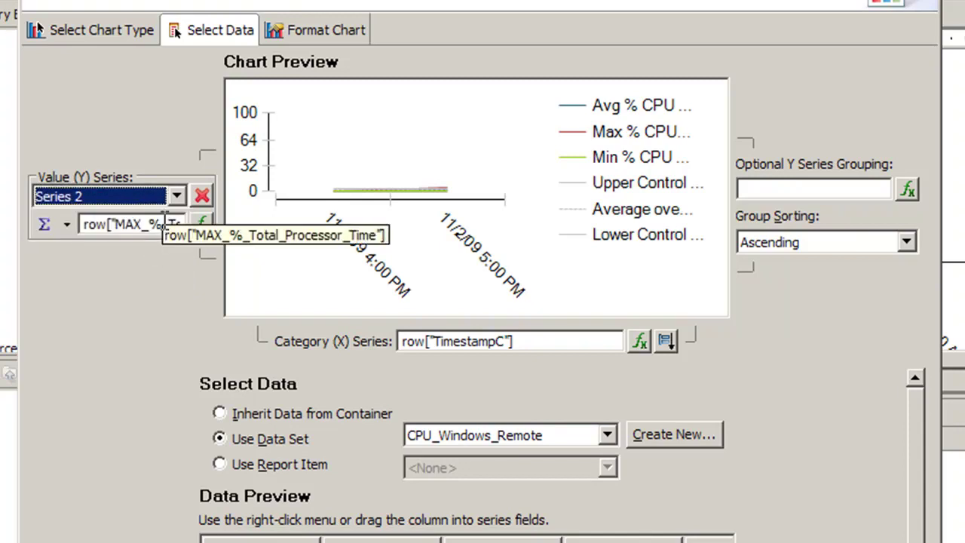
pyautogui.click(176, 196)
pyautogui.scroll(1, 178, 241)
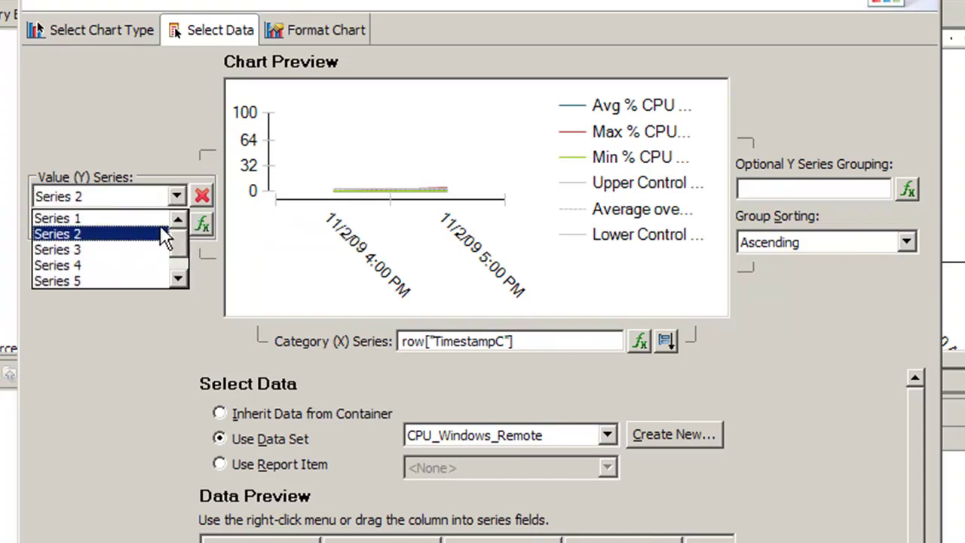
pyautogui.click(166, 238)
pyautogui.click(176, 196)
pyautogui.scroll(1, 178, 239)
pyautogui.click(155, 218)
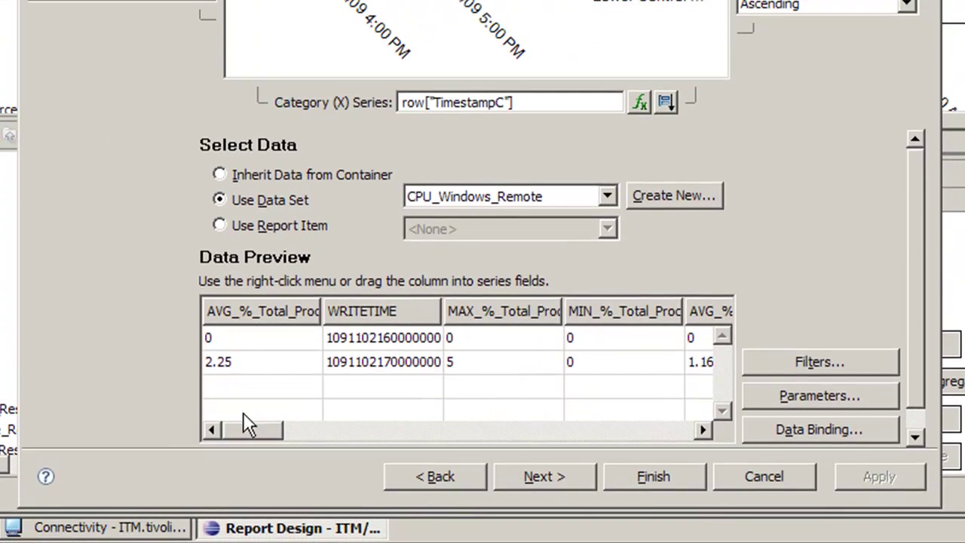
pyautogui.moveTo(247, 415); pyautogui.dragTo(229, 429)
# Close the chart editor and open the CPU details table's data binding, still set to CPU_Windows.
pyautogui.click(653, 476)
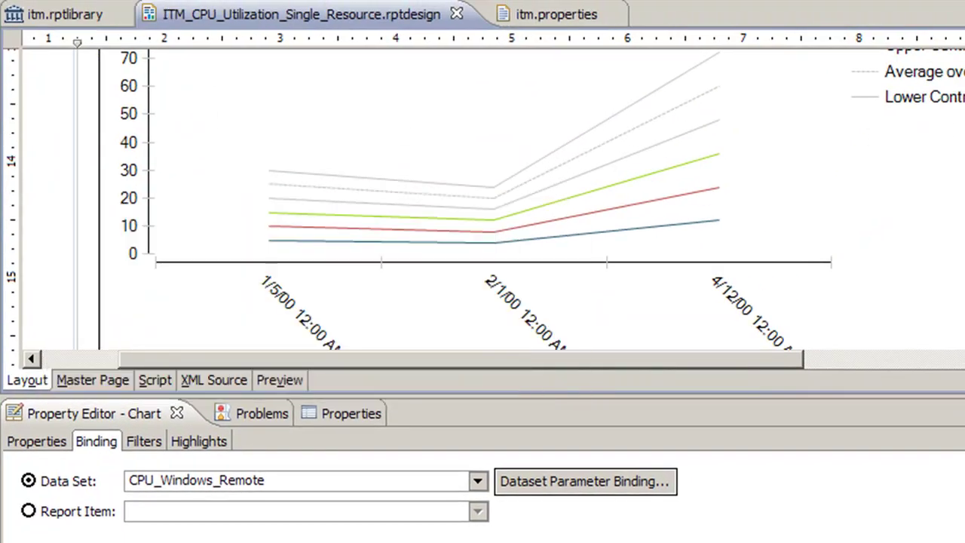
pyautogui.scroll(-10, 482, 200)
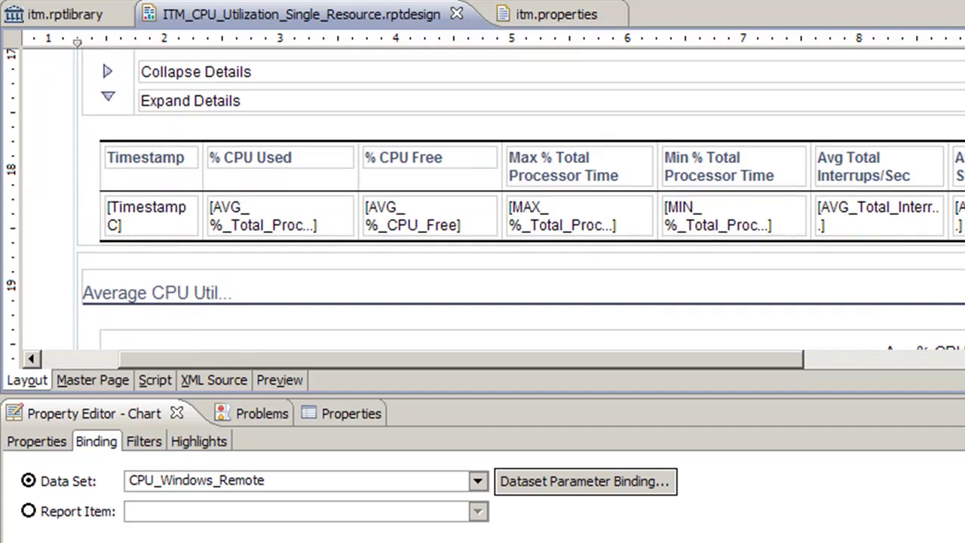
pyautogui.moveTo(224, 225)
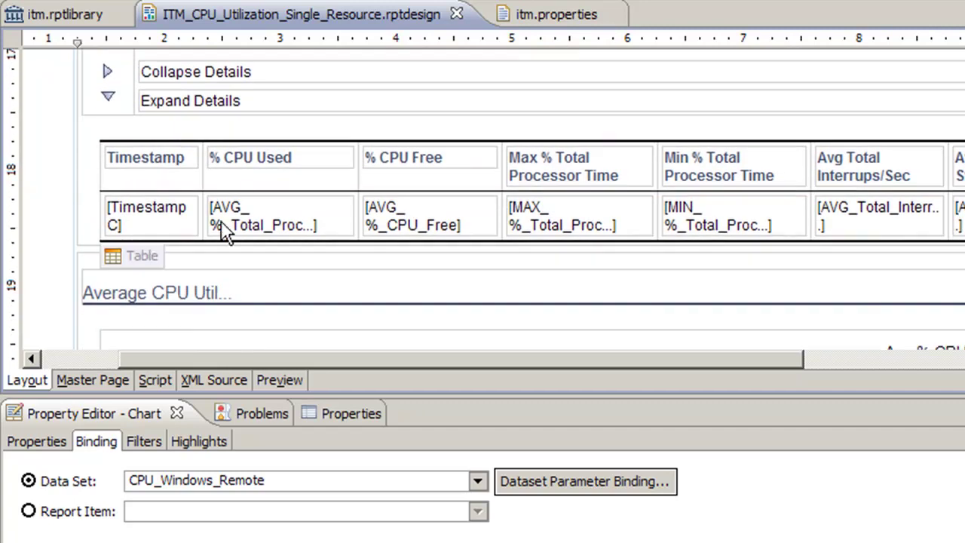
pyautogui.click(139, 258)
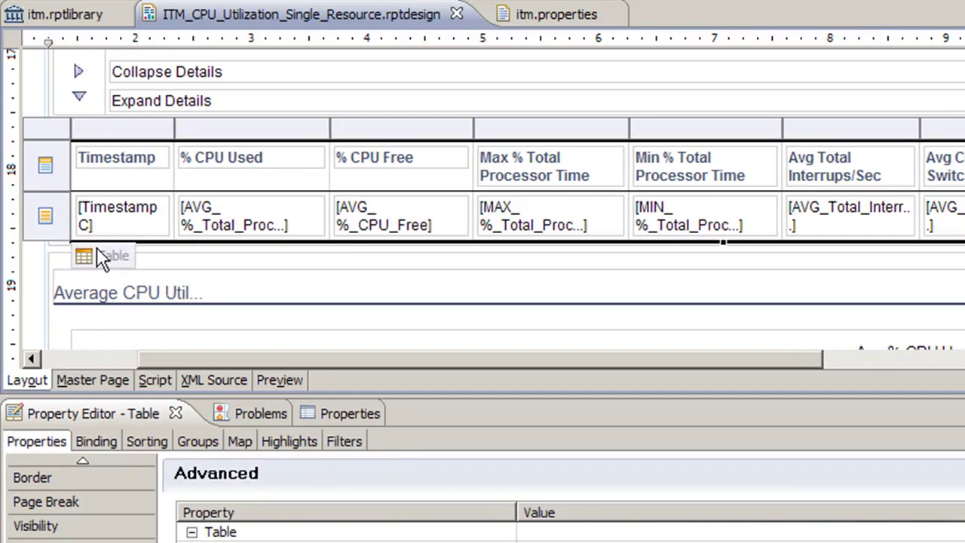
pyautogui.rightClick(101, 257)
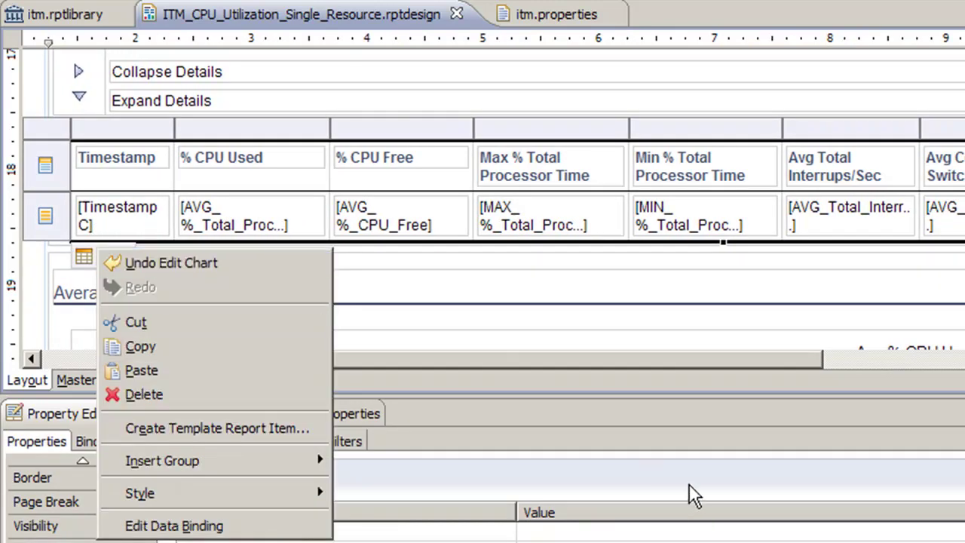
pyautogui.click(293, 530)
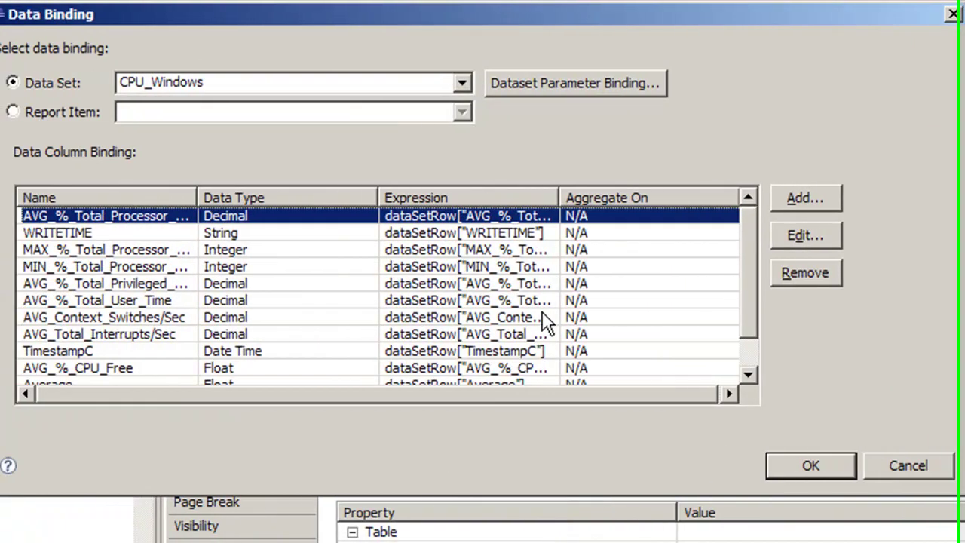